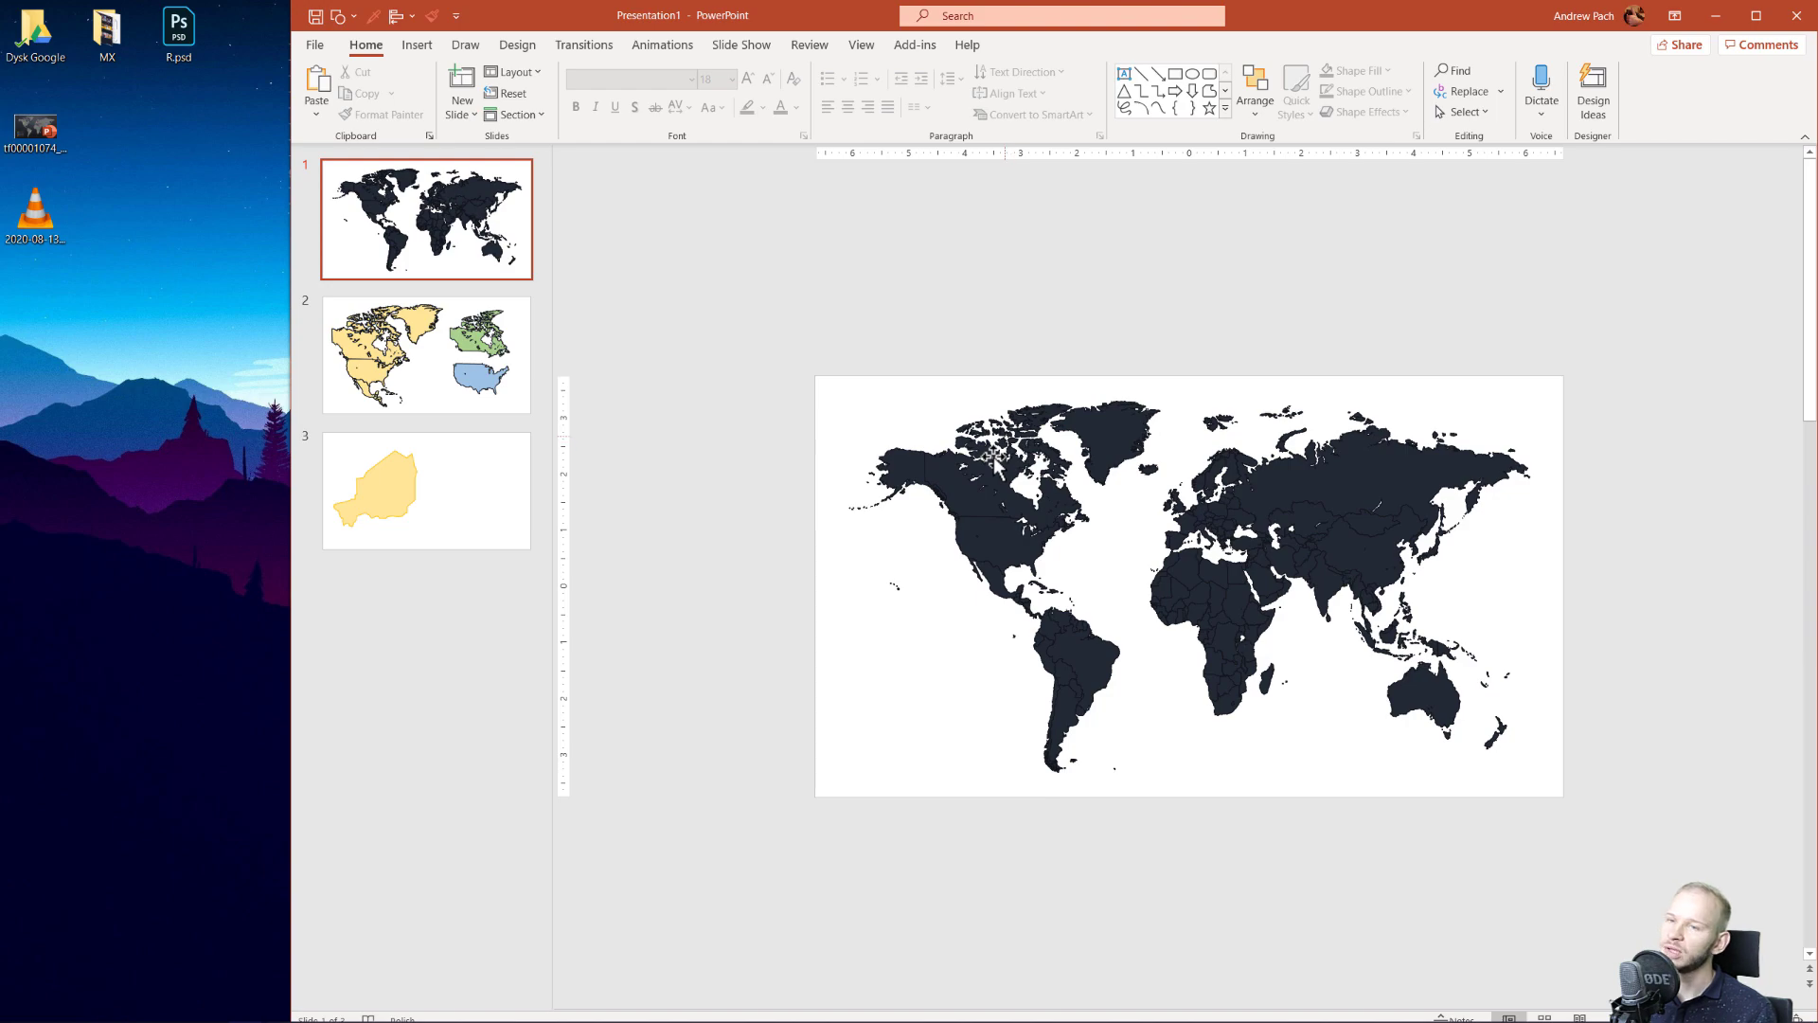
Step: In Chrome, view the Free Vector Maps multicolor world map page, then go to CloudConvert's EPS to SVG converter
{"action": "mouse_move", "coordinate": [248, 964]}
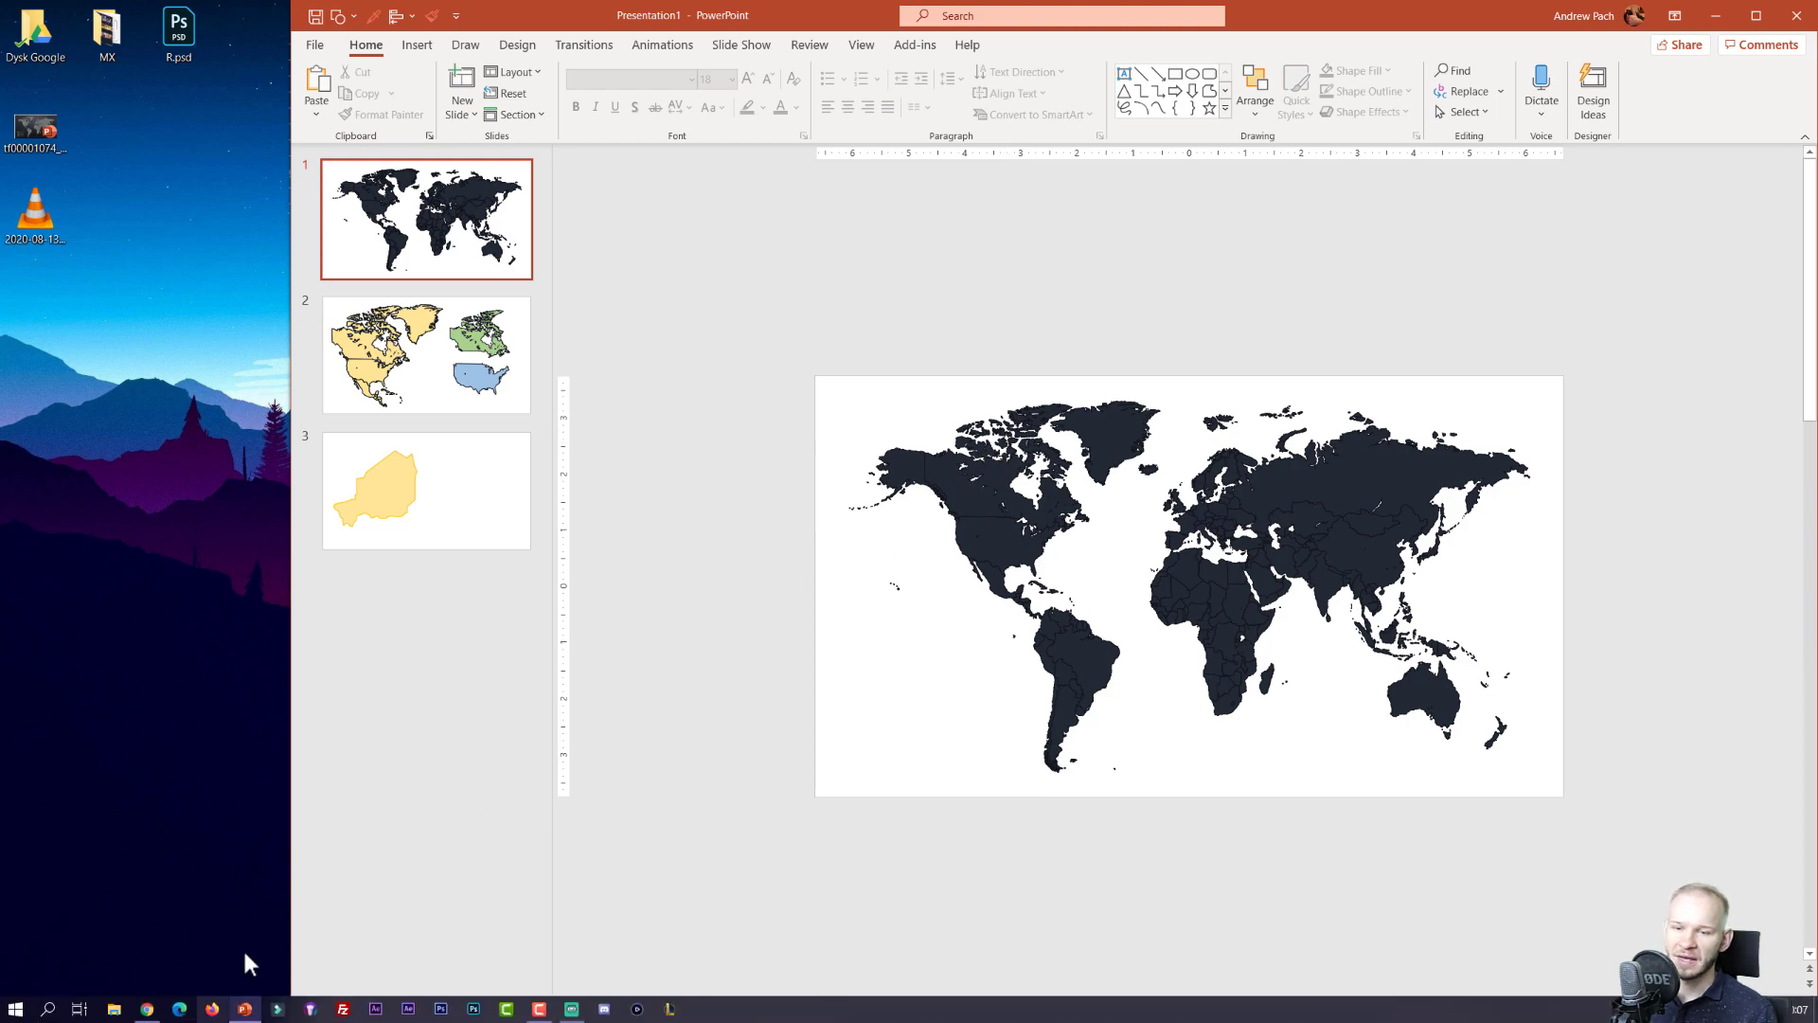
{"action": "left_click", "coordinate": [147, 1009]}
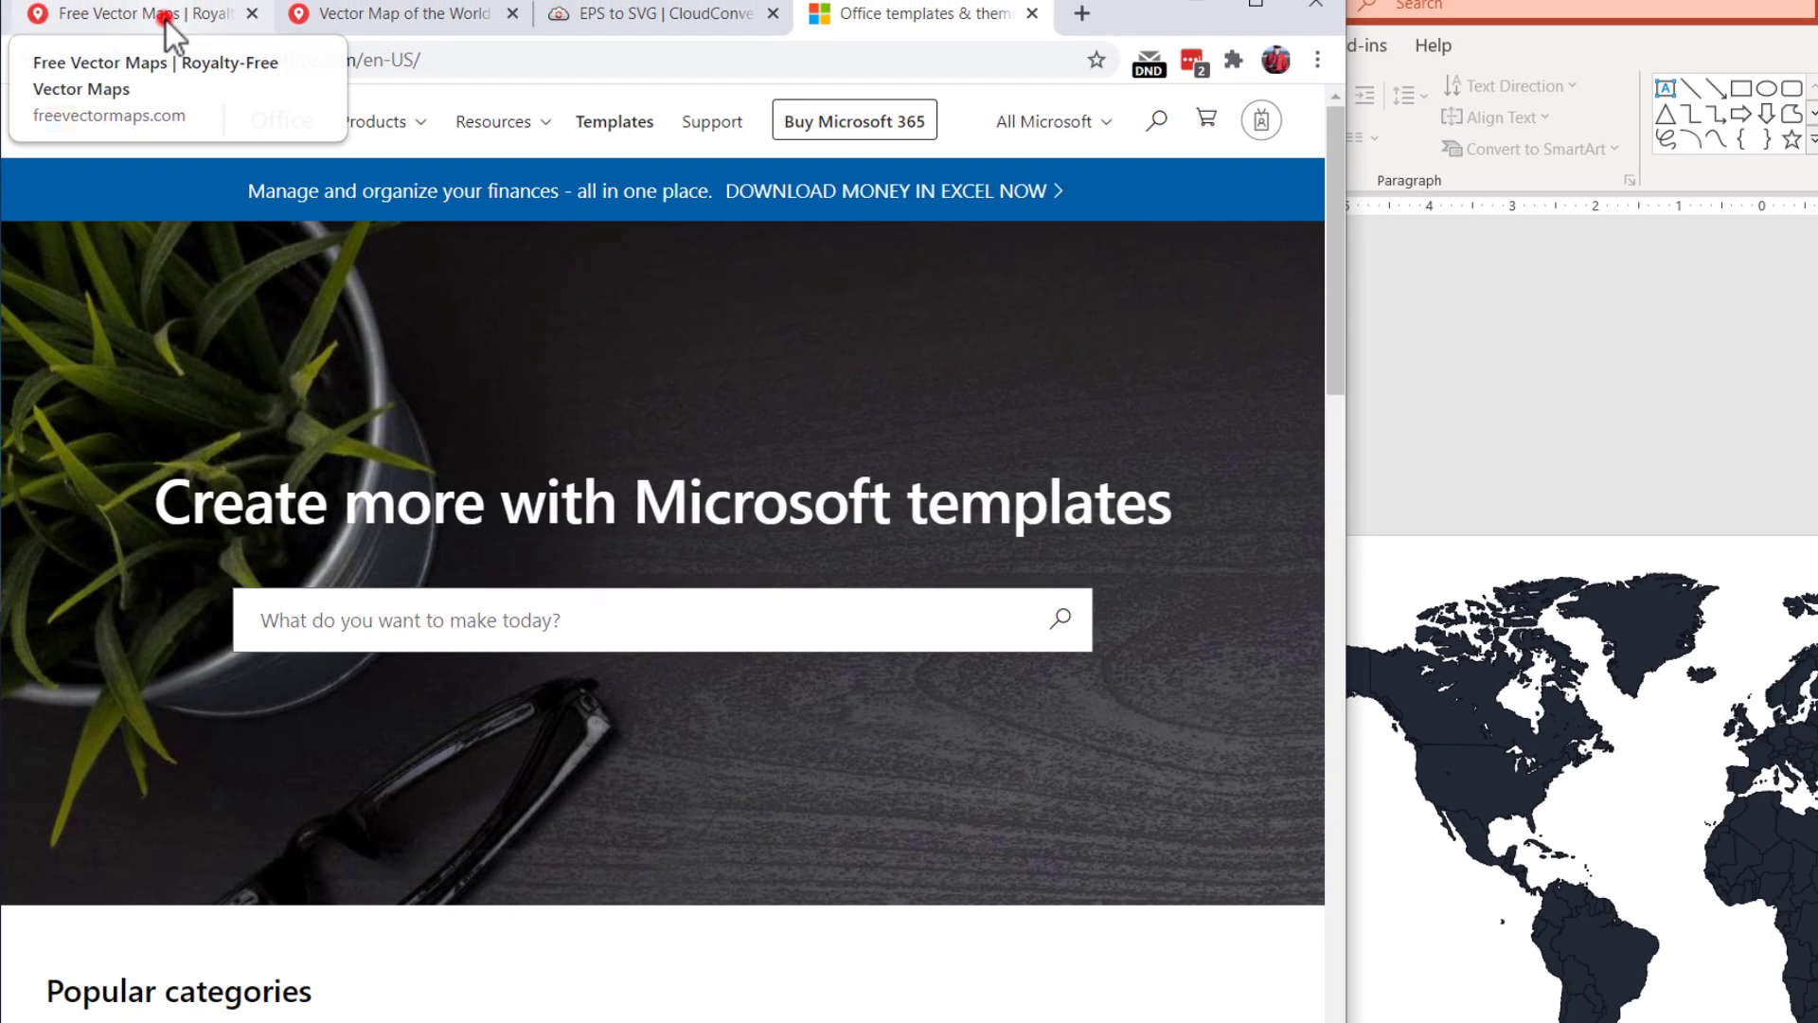
{"action": "left_click", "coordinate": [163, 33]}
{"action": "scroll", "coordinate": [531, 732], "scroll_direction": "down", "scroll_amount": 3}
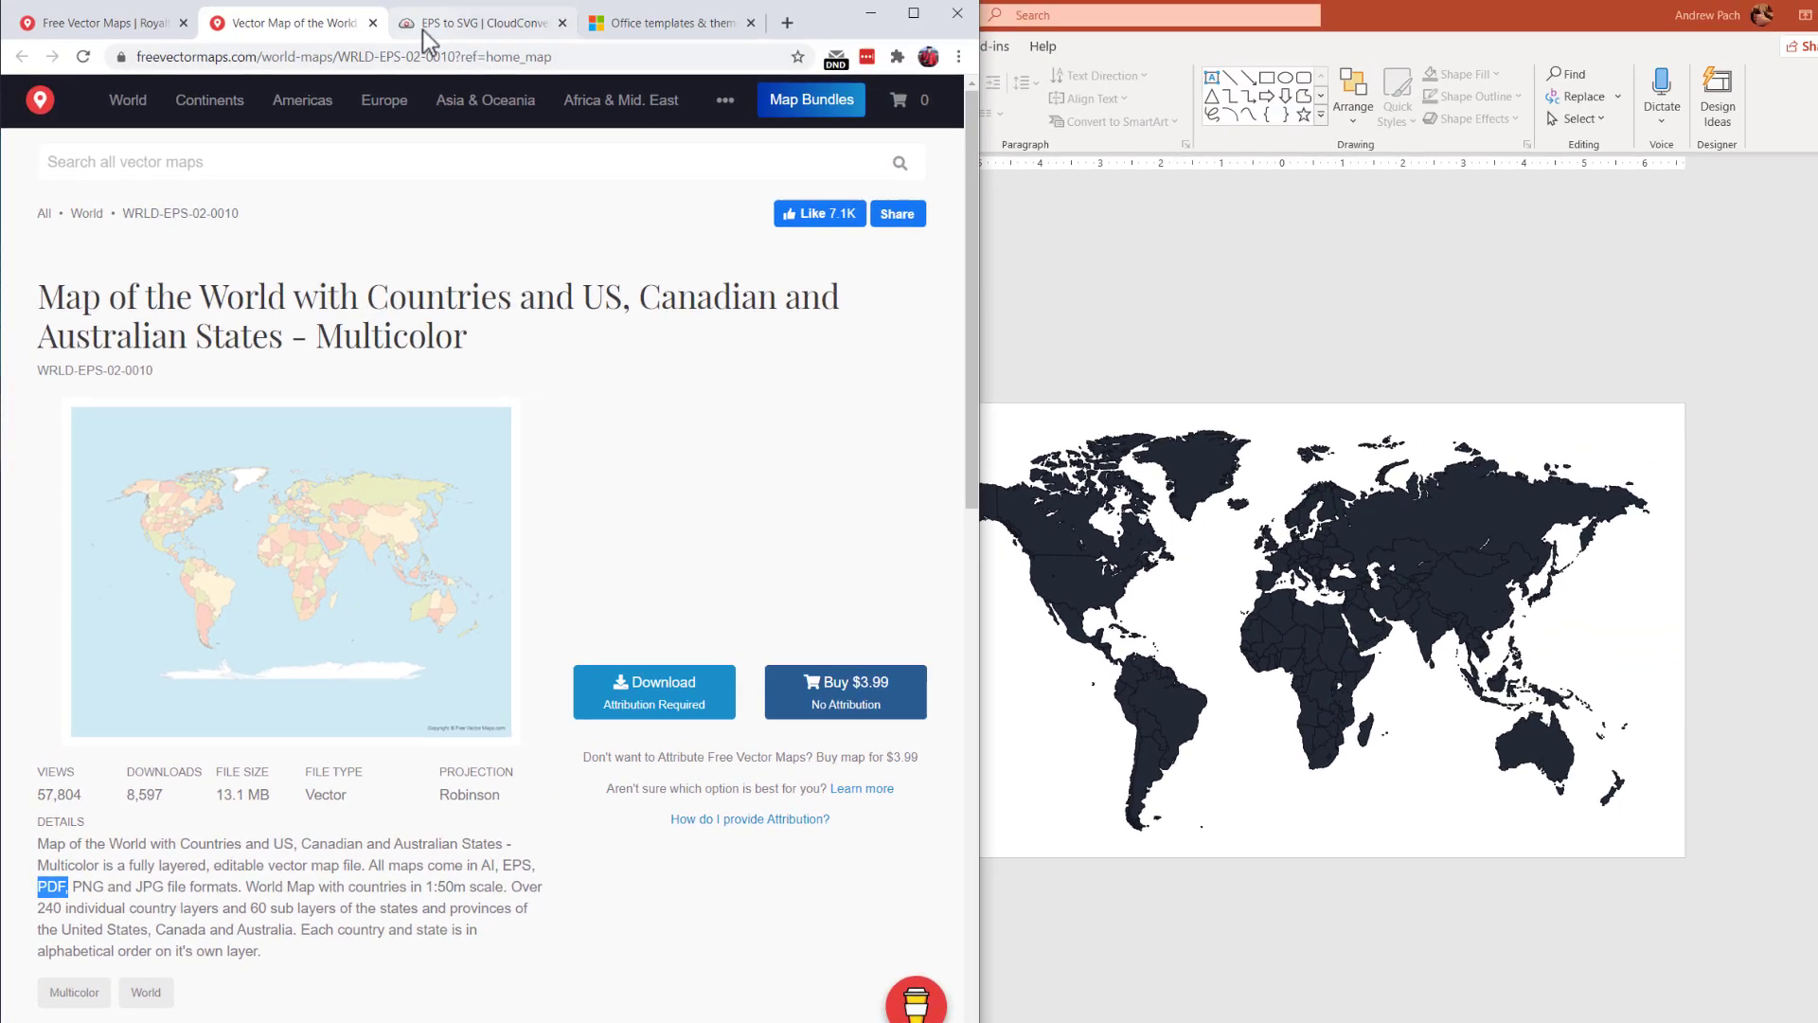
{"action": "left_click", "coordinate": [422, 30]}
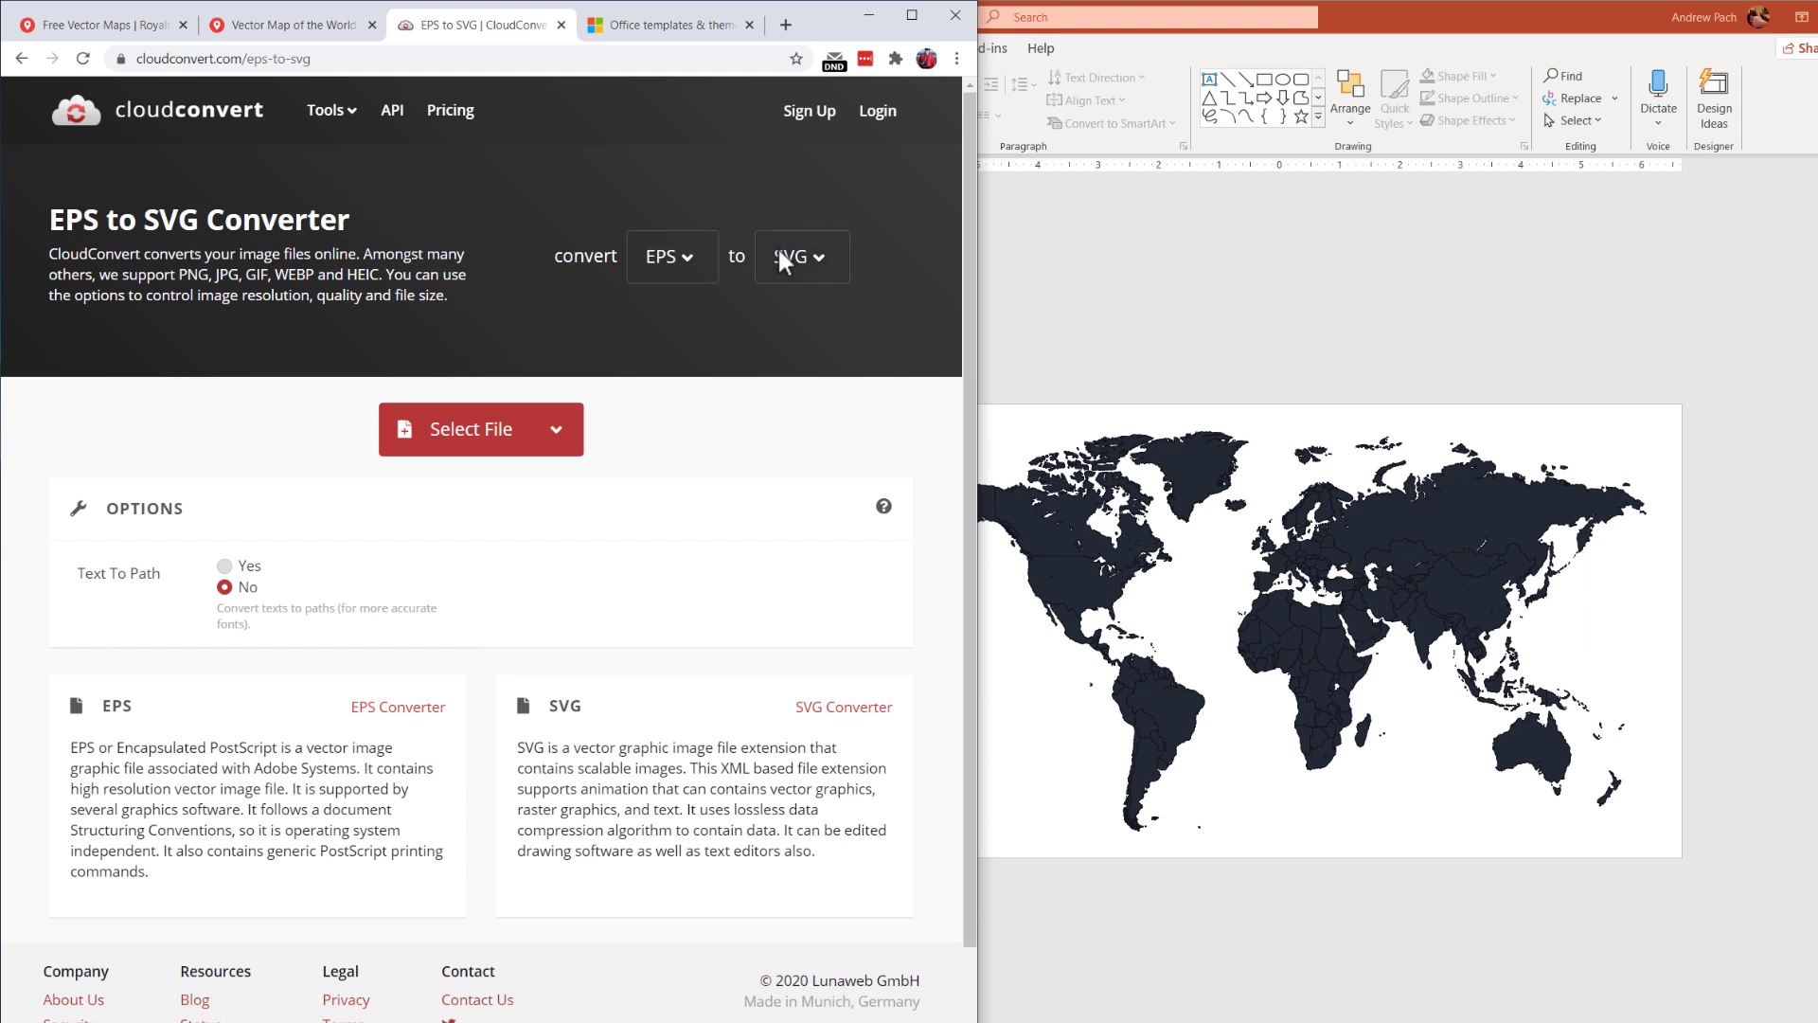
Step: Search Office templates for 'maps' and download the Map pins infographic template, cancelling the repeat save
{"action": "left_click", "coordinate": [662, 27]}
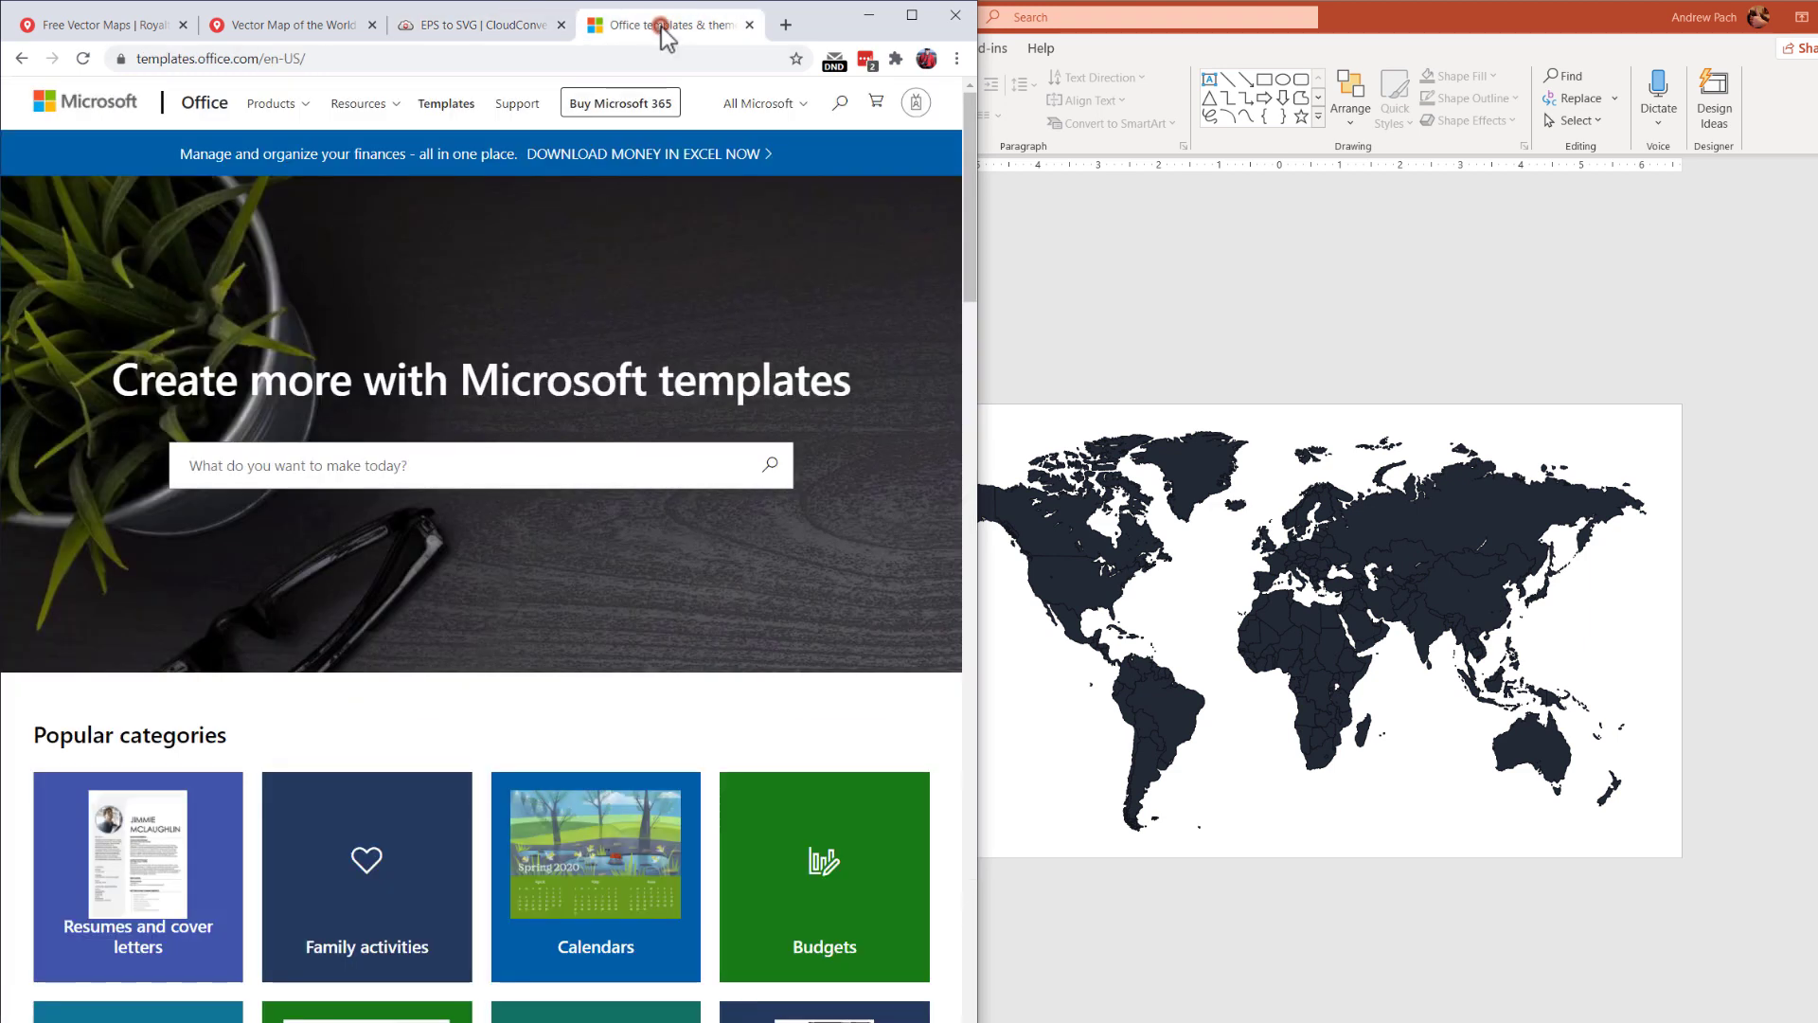
{"action": "left_click", "coordinate": [269, 467]}
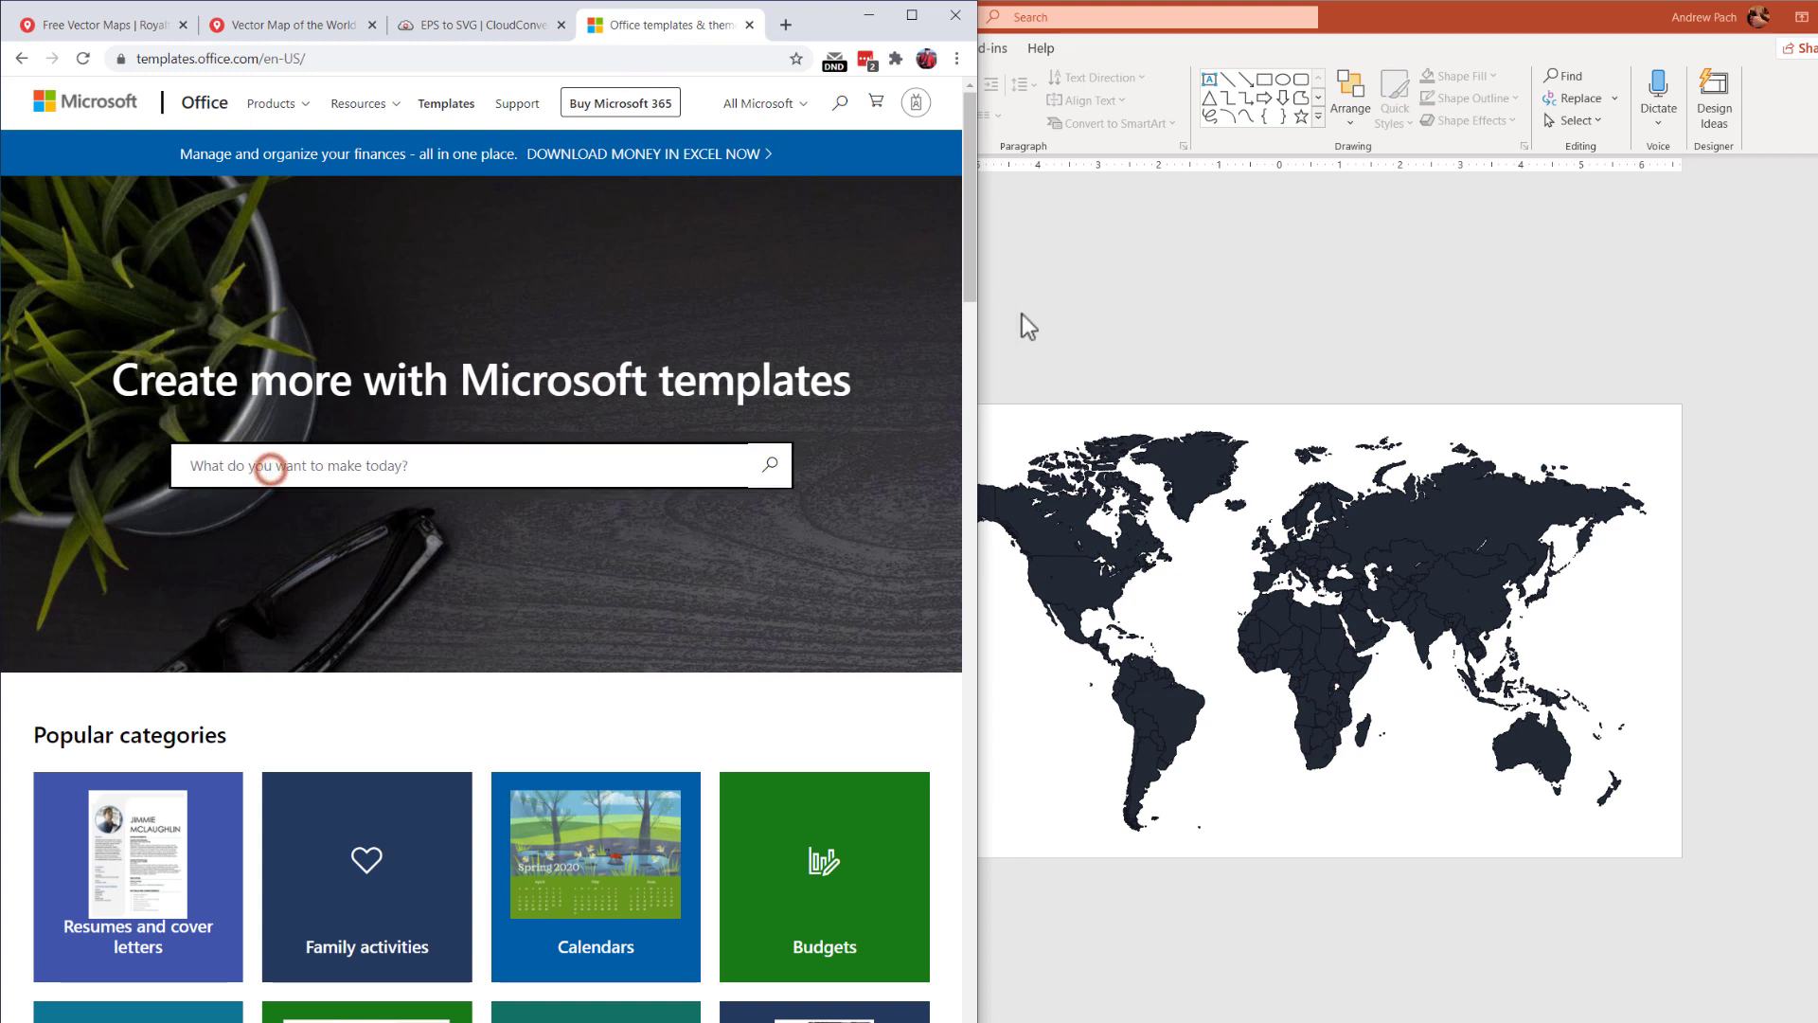
{"action": "type", "text": "maps"}
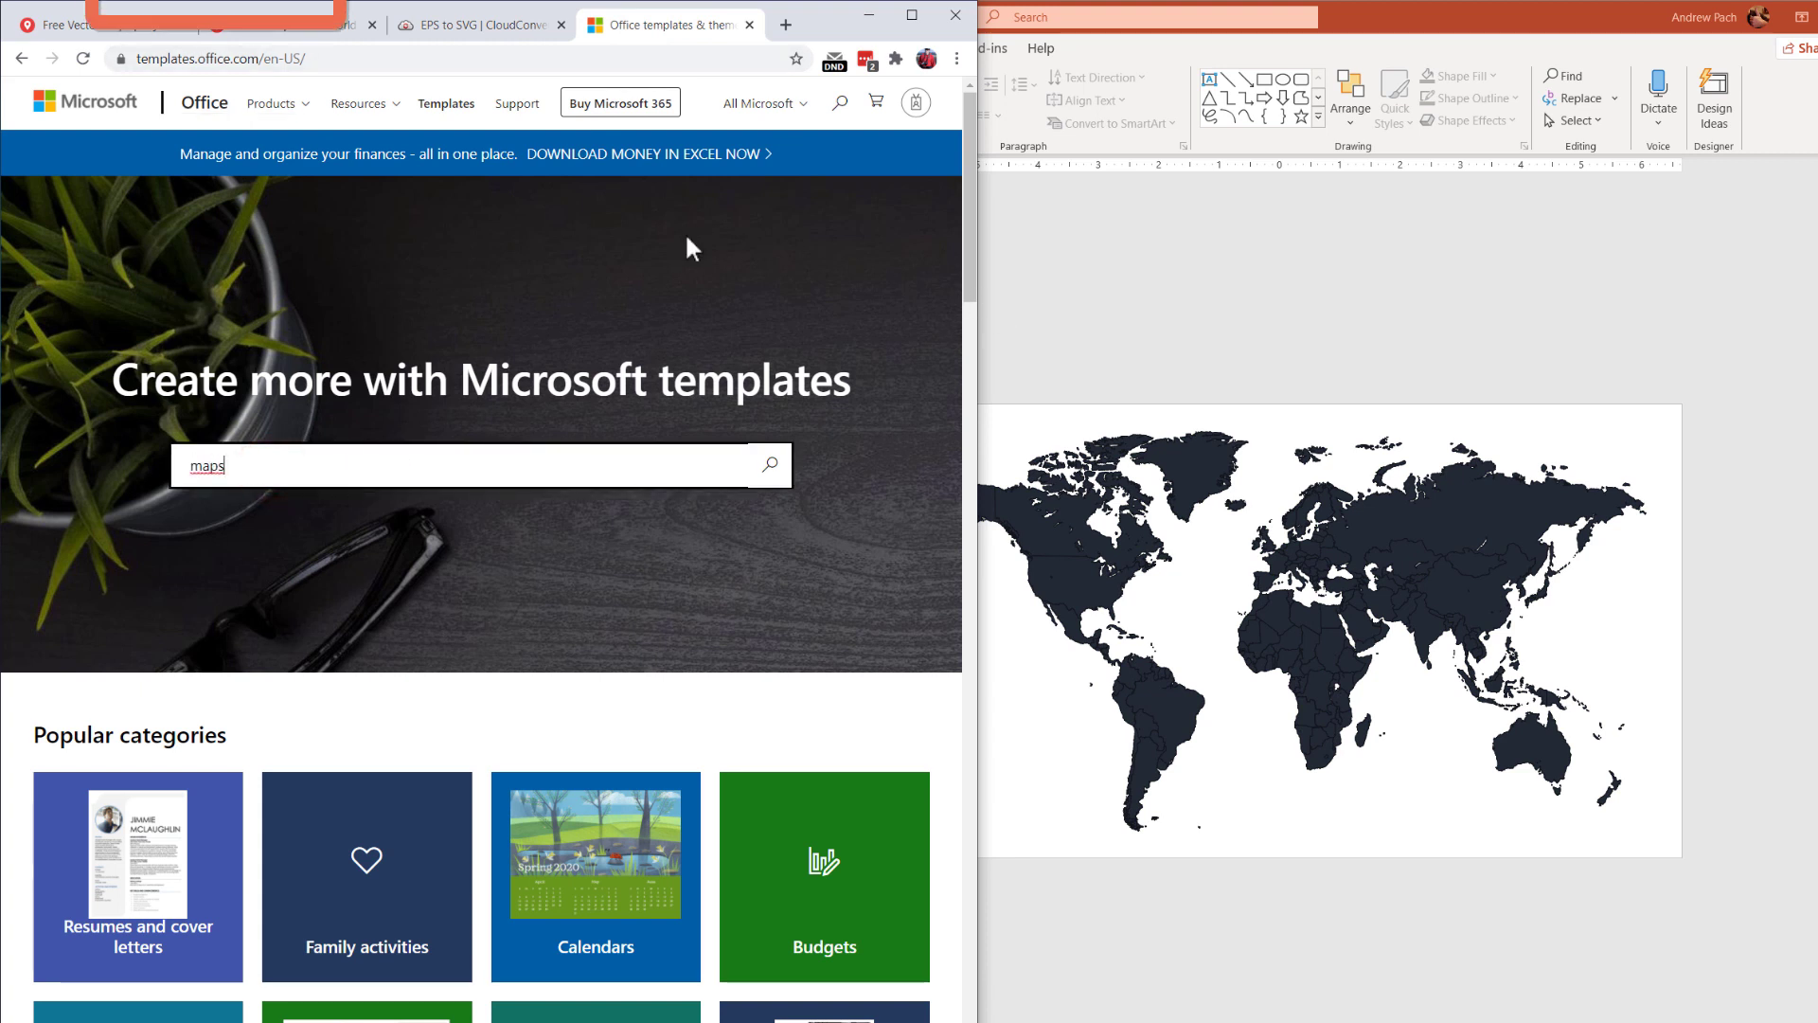
{"action": "key", "text": "Return"}
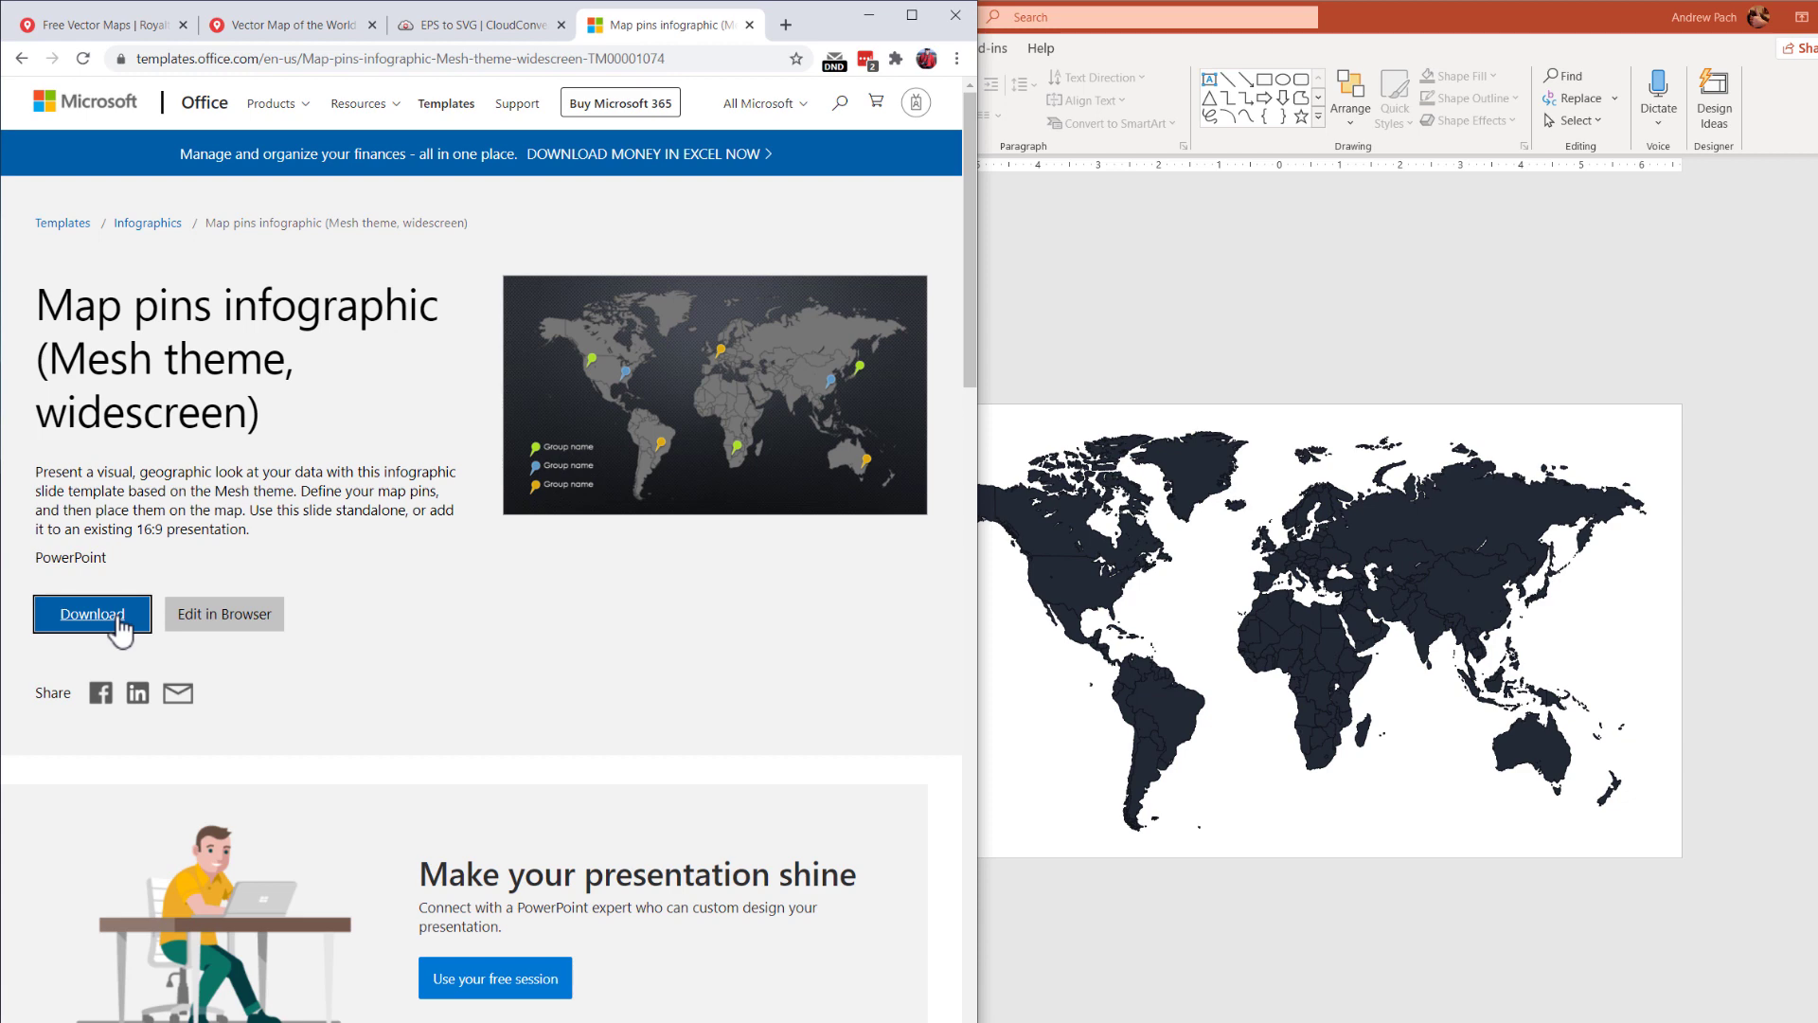
{"action": "left_click", "coordinate": [92, 614]}
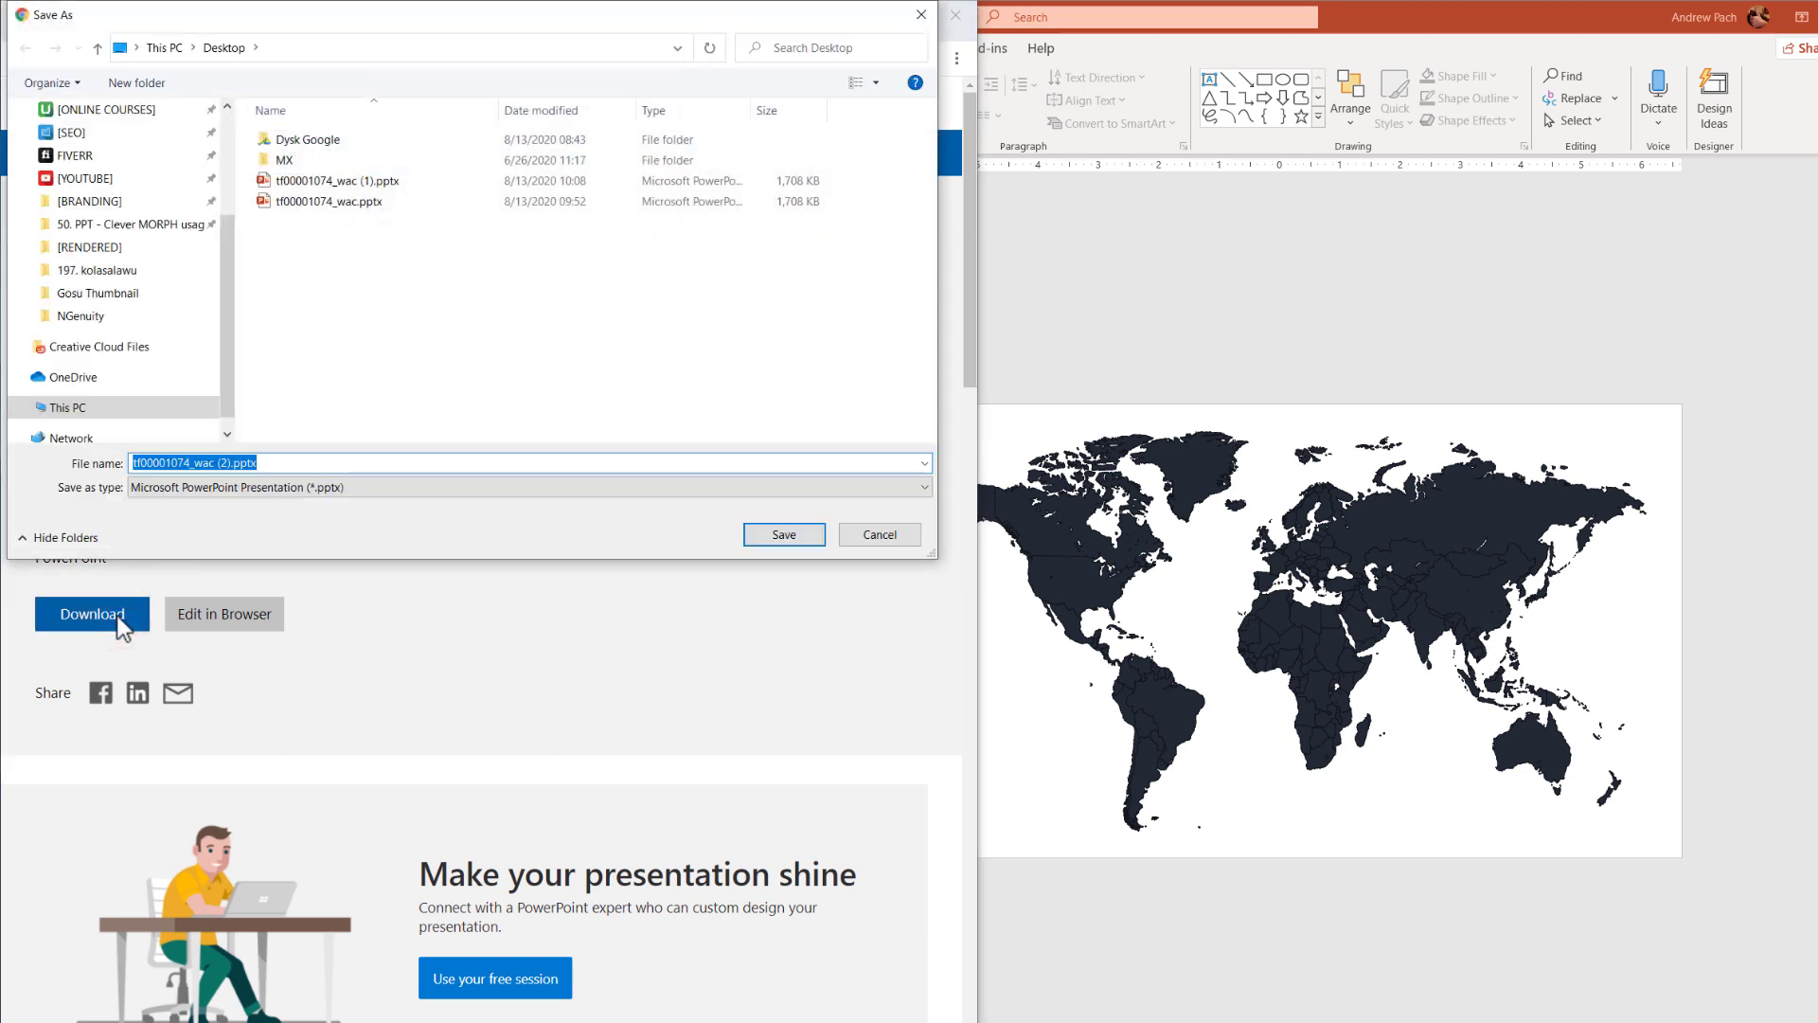
{"action": "left_click", "coordinate": [875, 536]}
Step: Open the downloaded Map pins template file from the desktop in PowerPoint
{"action": "left_click", "coordinate": [871, 38]}
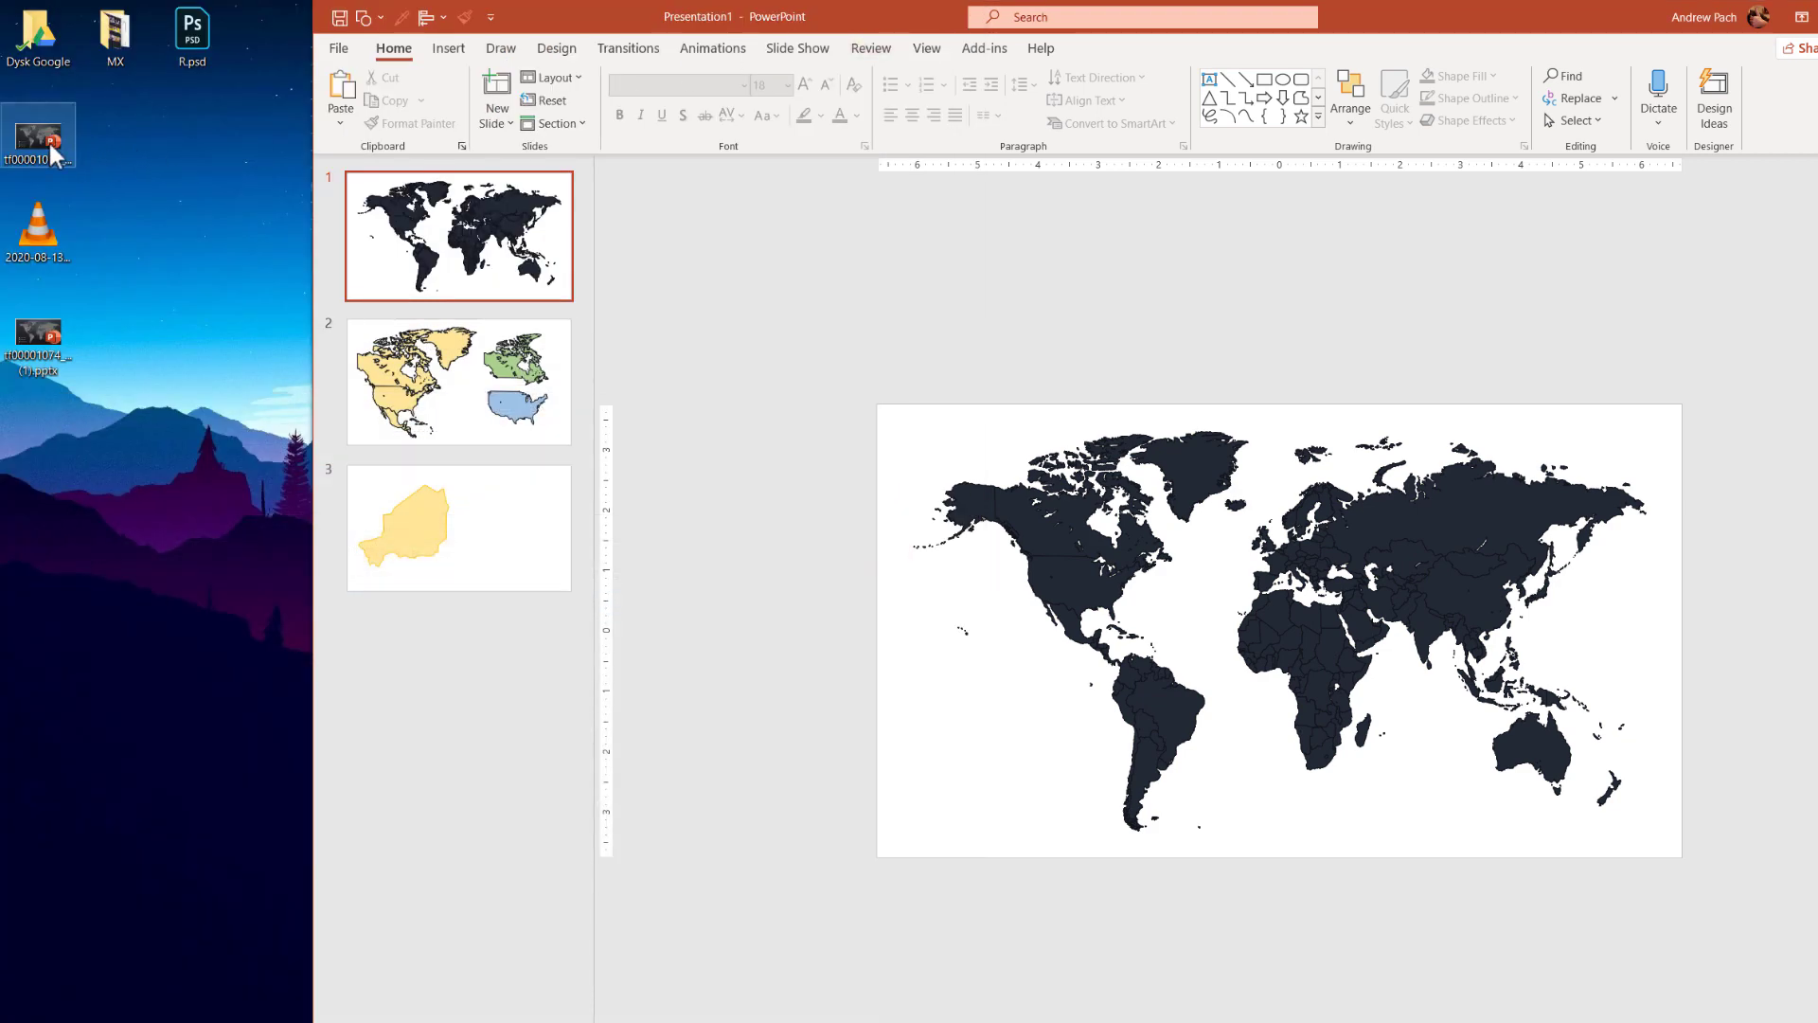
{"action": "left_click", "coordinate": [37, 349]}
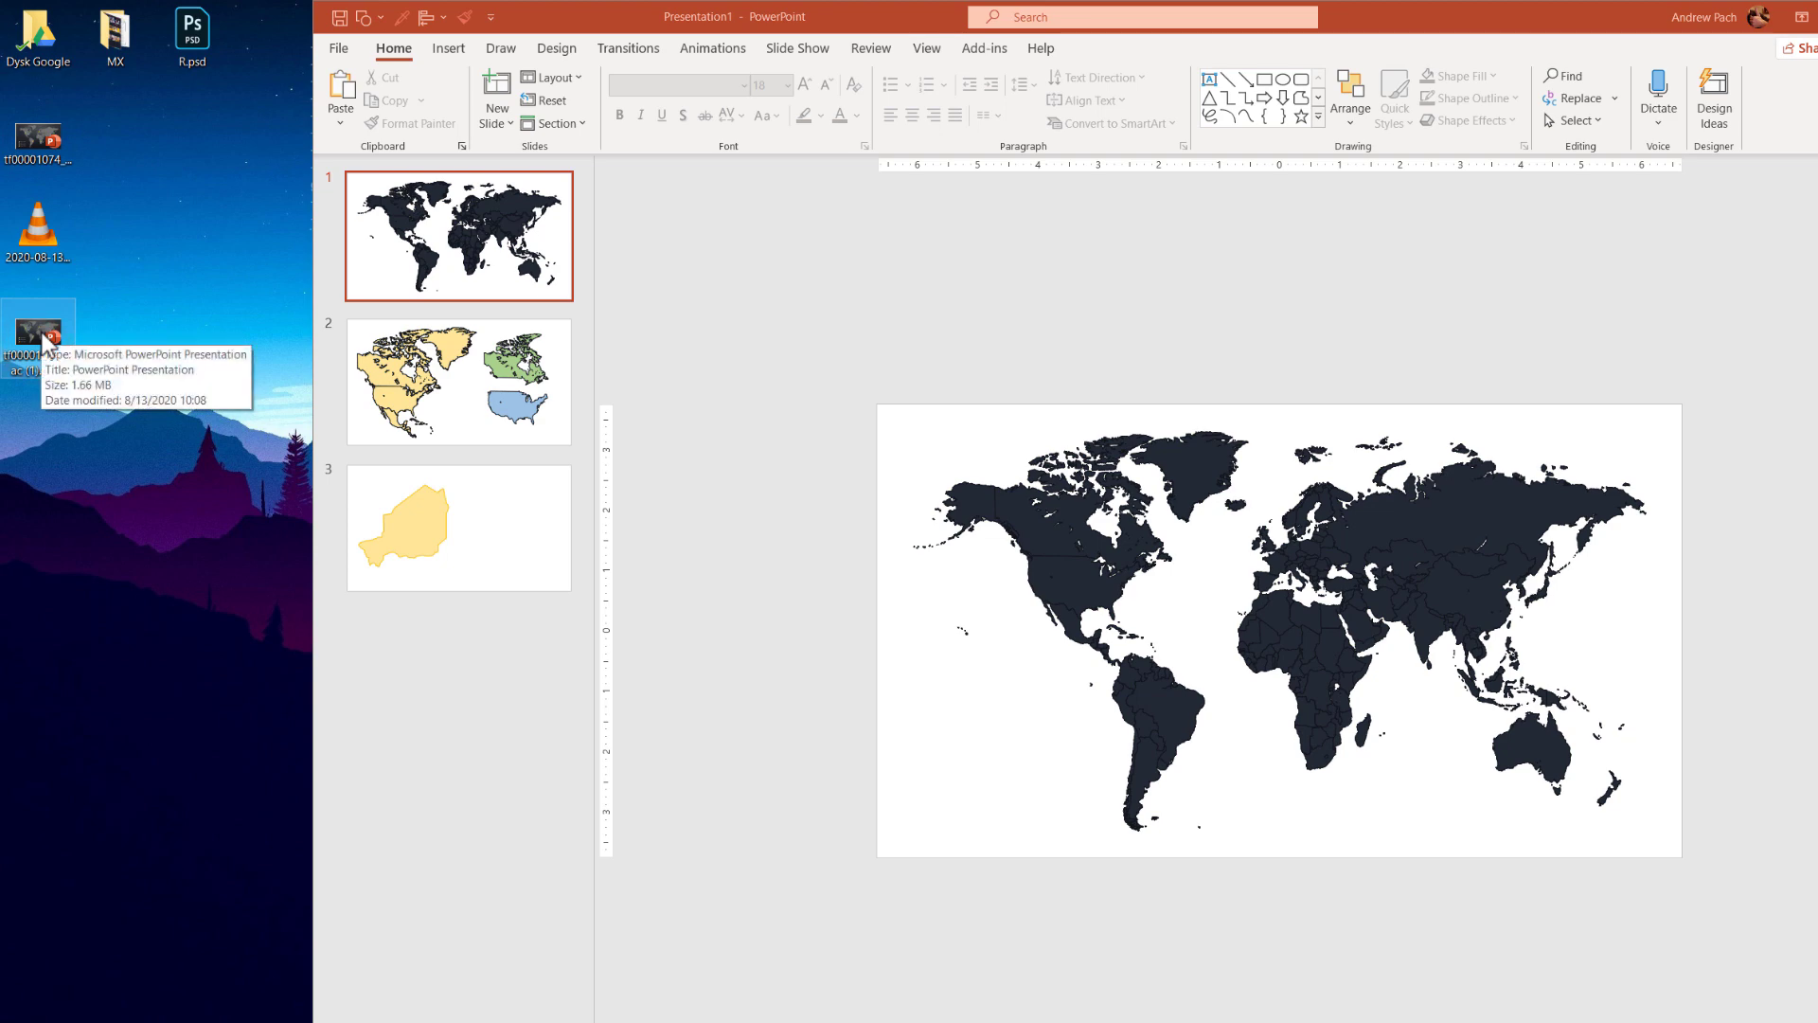
{"action": "double_click", "coordinate": [42, 339]}
{"action": "left_click_drag", "start_coordinate": [912, 180], "coordinate": [805, 138]}
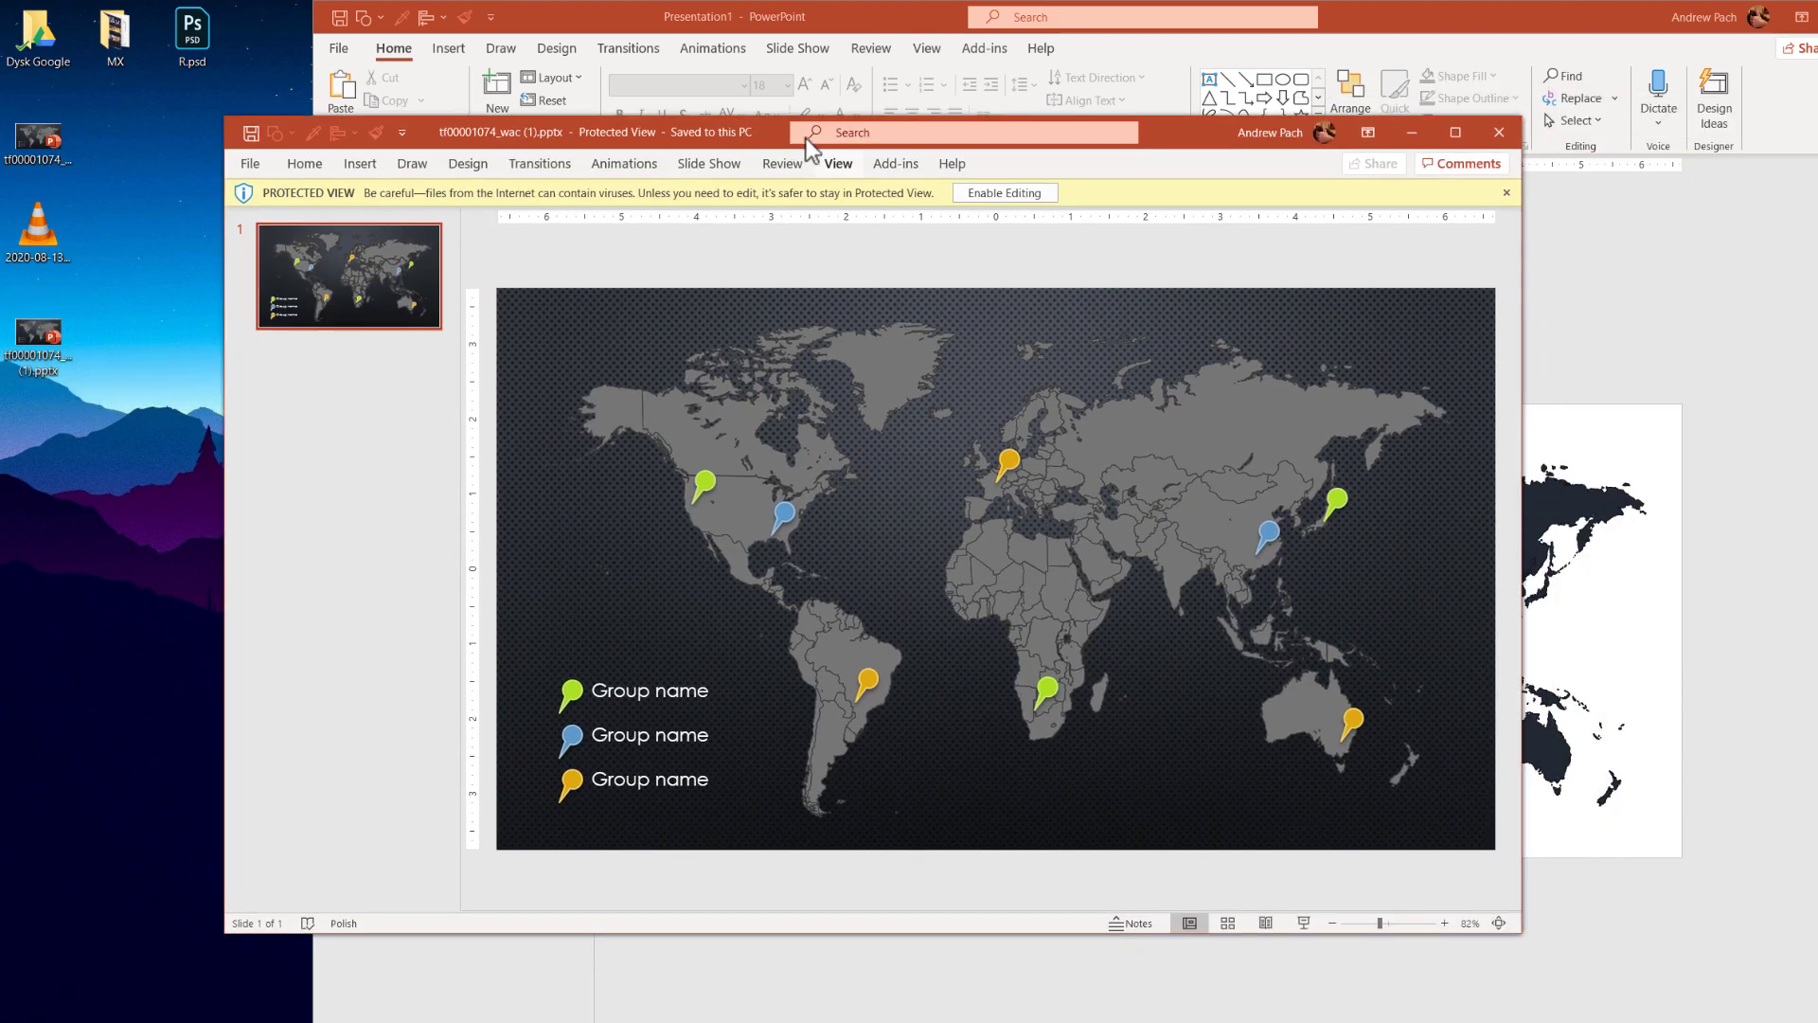
Step: Enable editing and delete all the map pins and legend labels
{"action": "left_click", "coordinate": [1038, 195]}
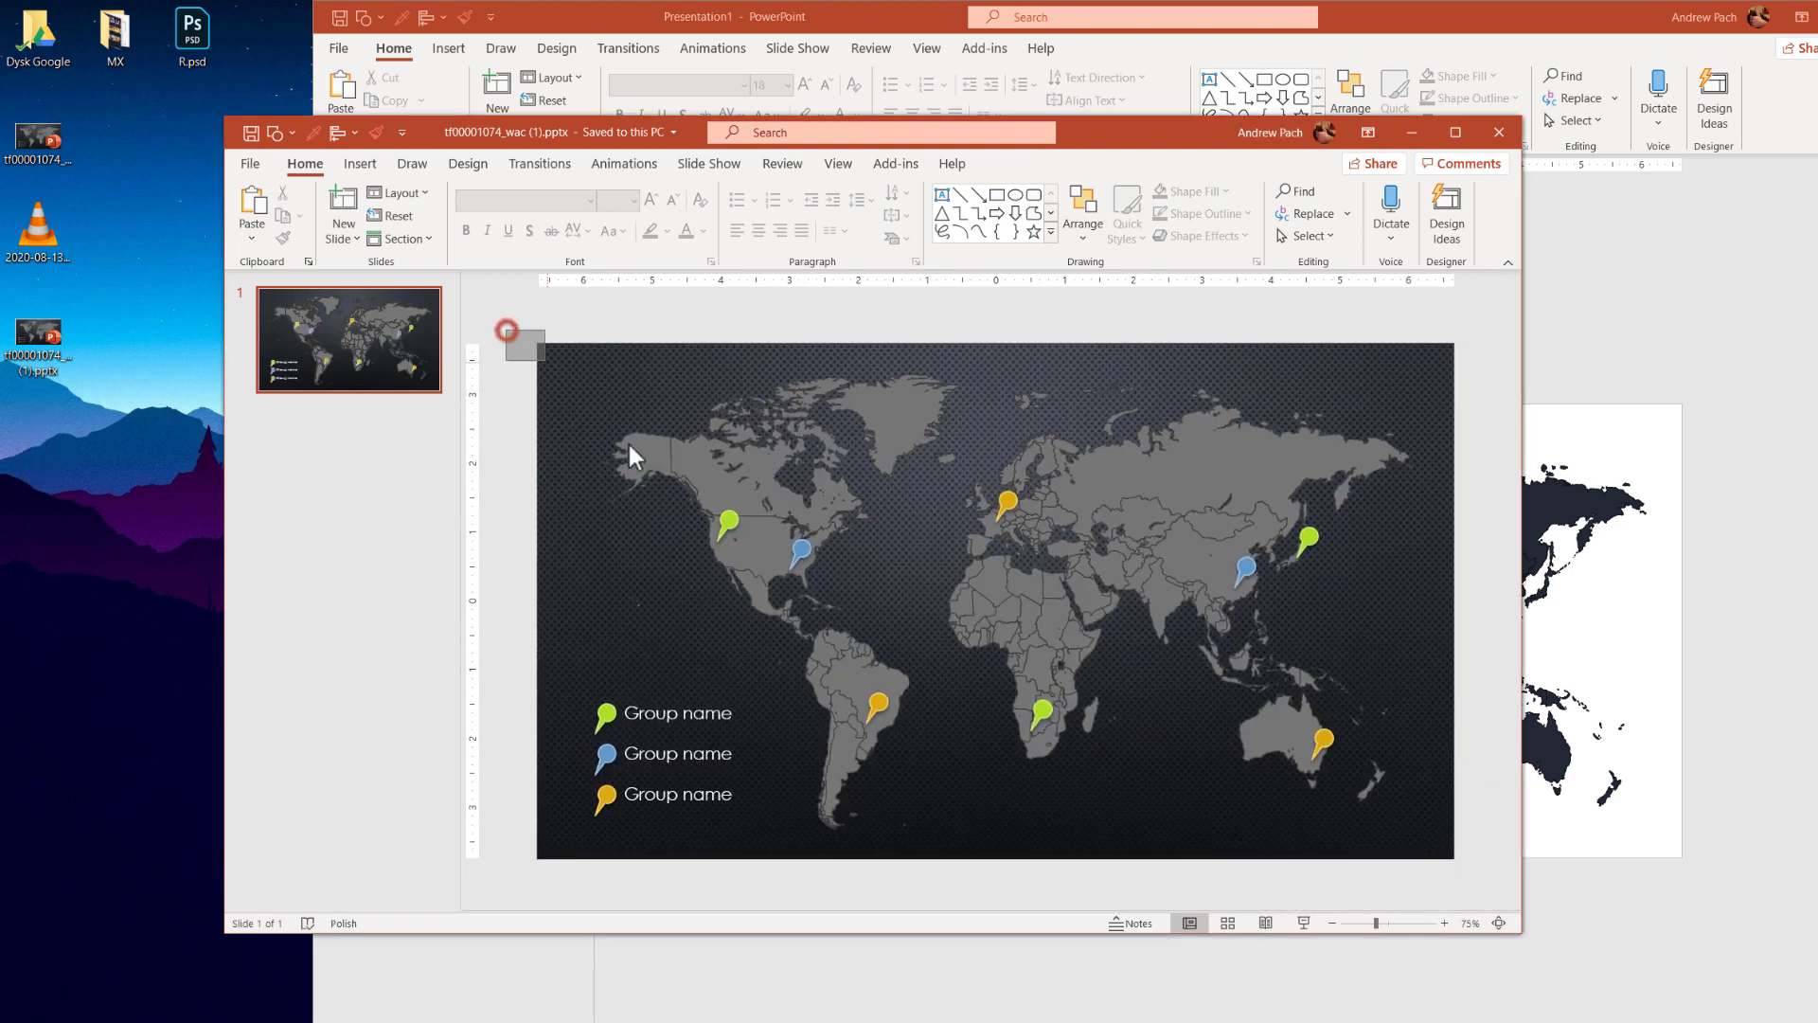
{"action": "left_click_drag", "start_coordinate": [633, 456], "coordinate": [1506, 929]}
{"action": "key", "text": "Delete"}
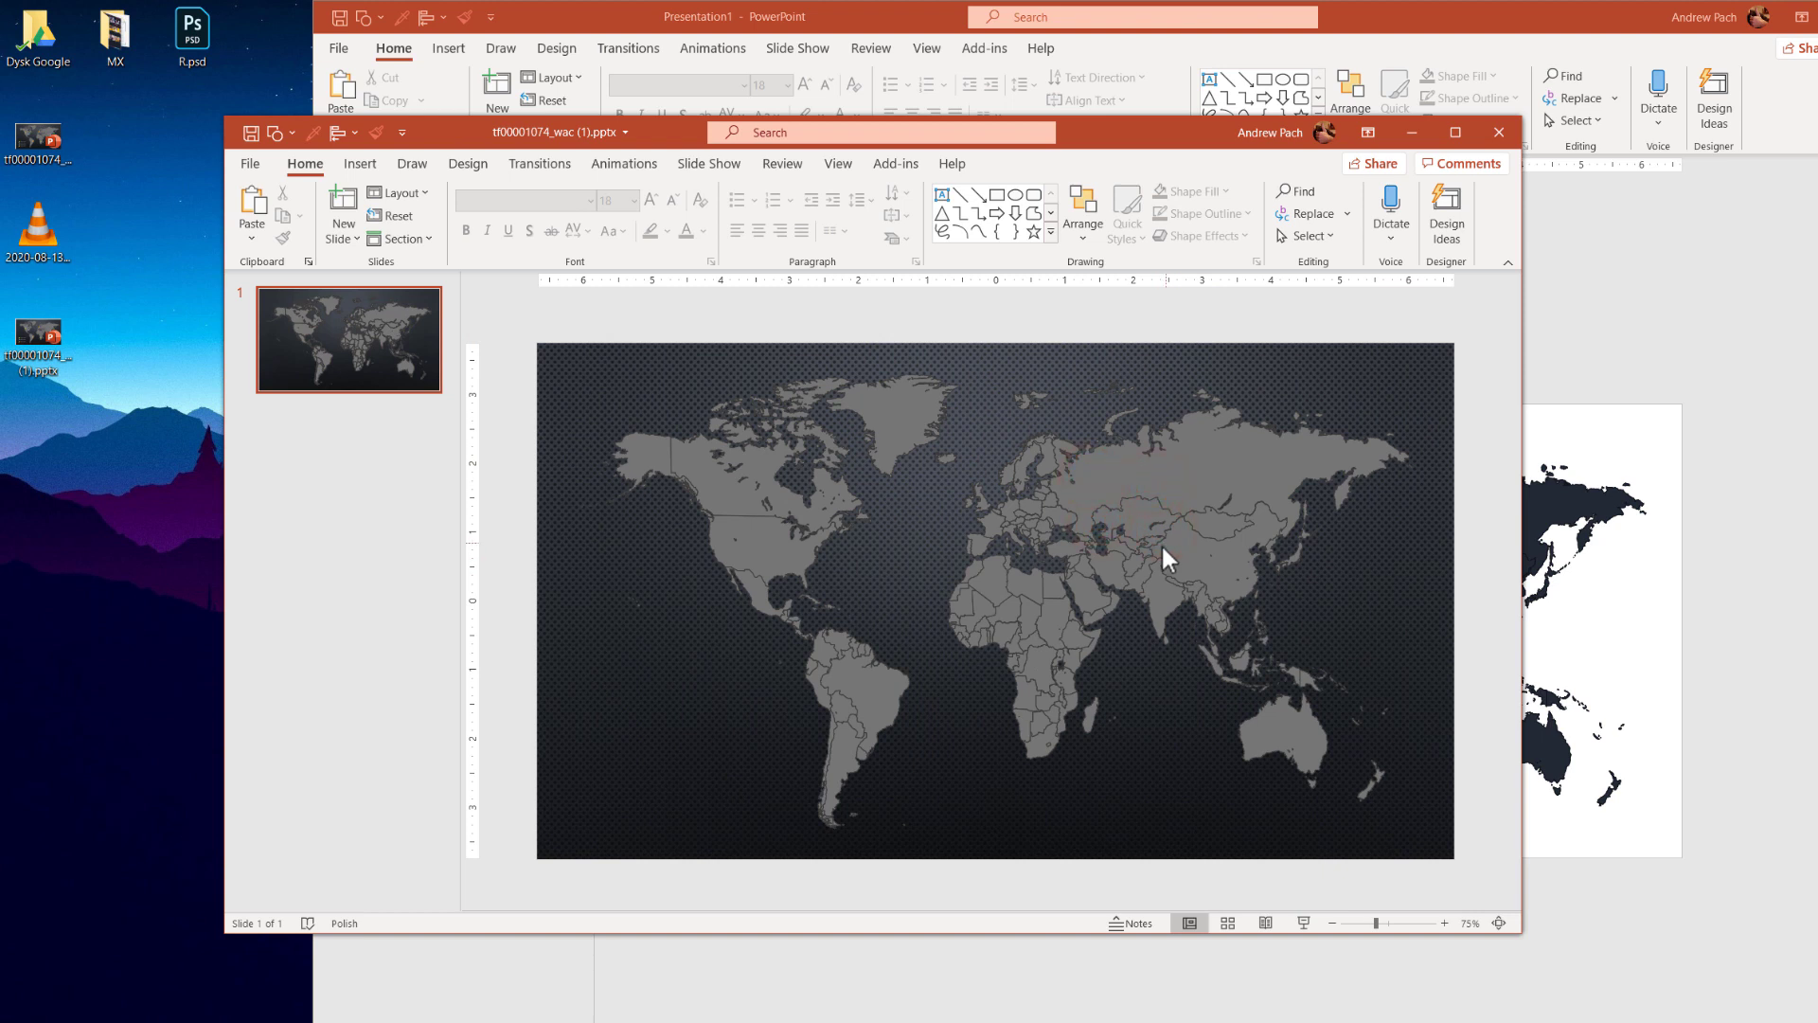
Step: Check which layout the template's map slide is based on
{"action": "right_click", "coordinate": [765, 320]}
{"action": "left_click", "coordinate": [845, 407]}
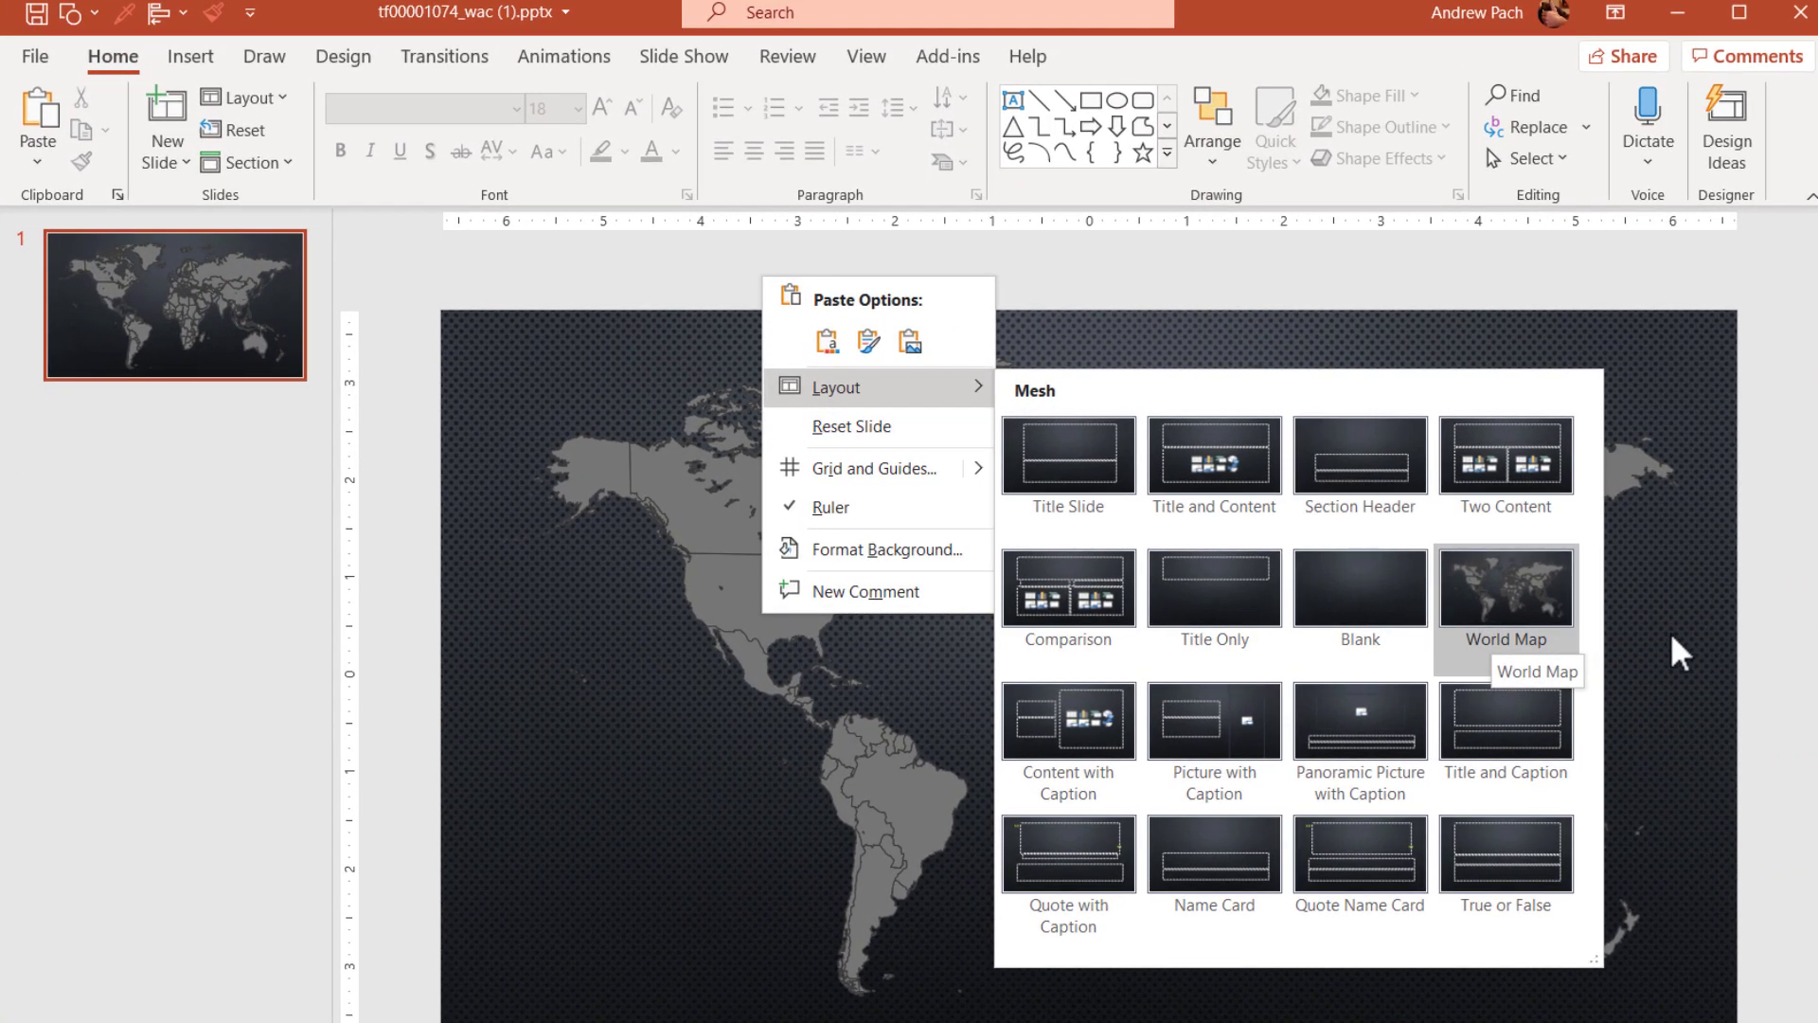
{"action": "left_click", "coordinate": [1407, 571]}
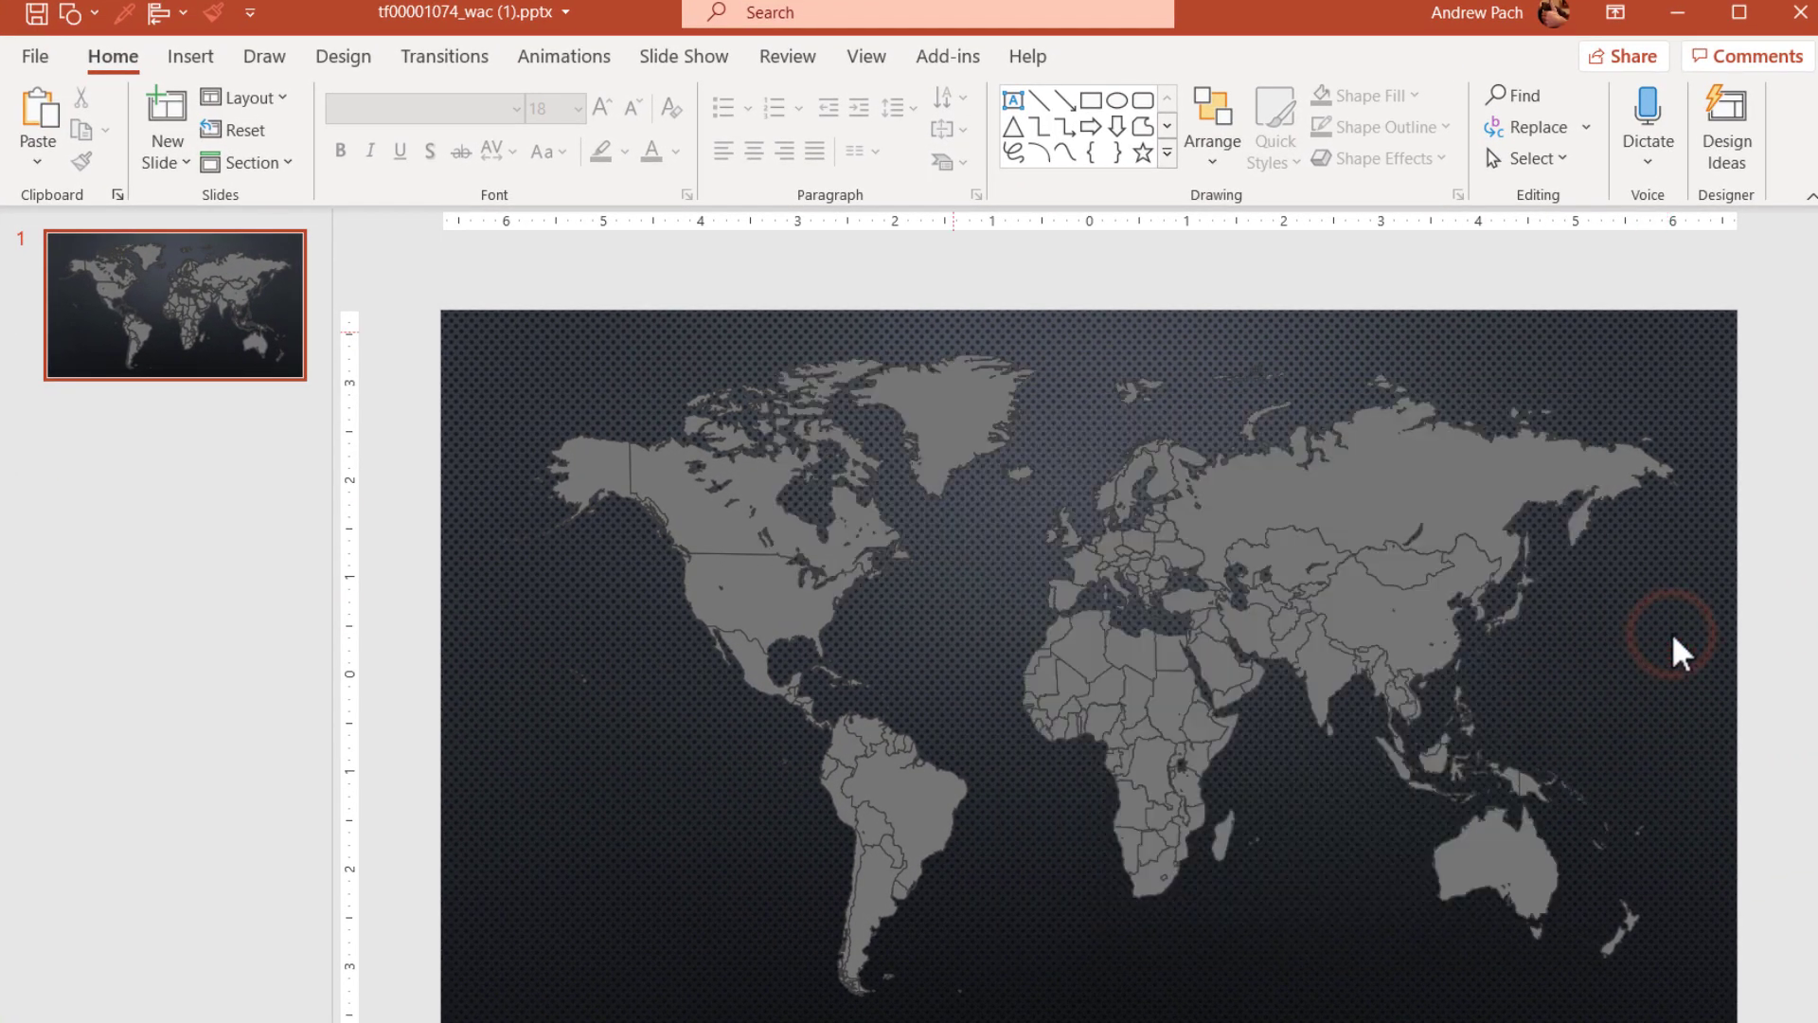
Step: In Slide Master view, select and nudge the world map on the World Map layout, then close master view
{"action": "left_click", "coordinate": [864, 59]}
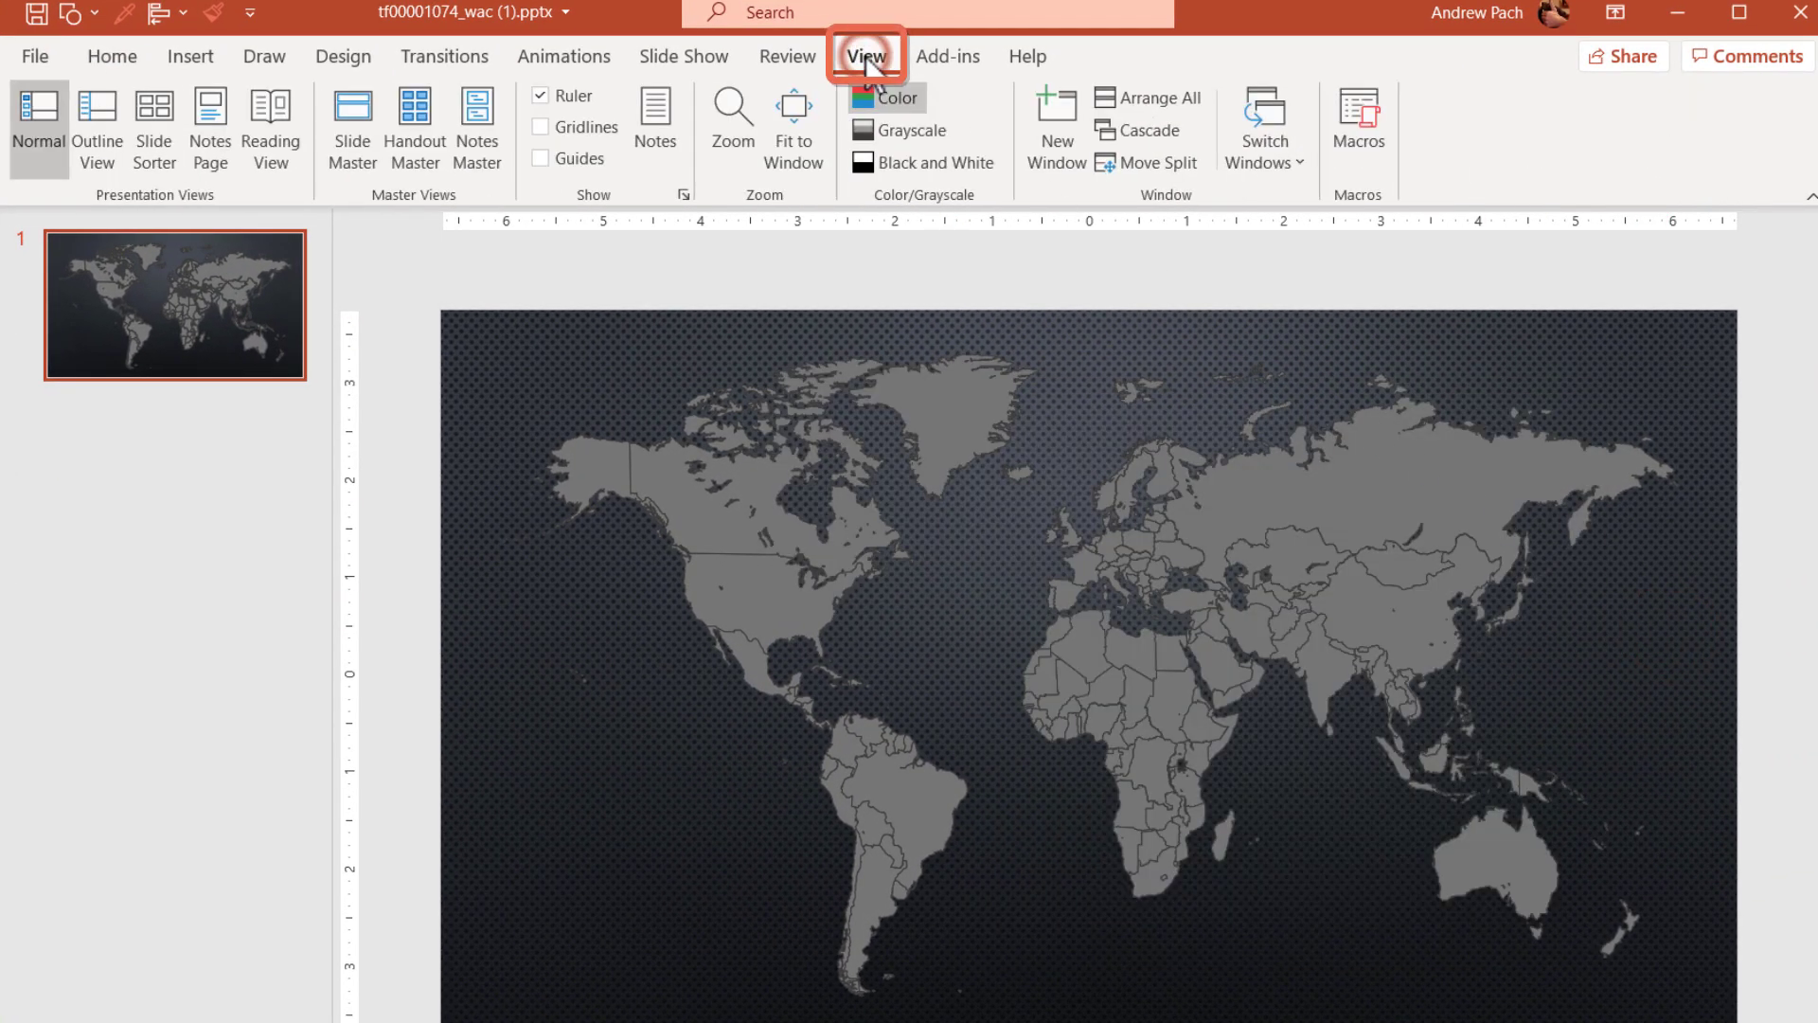
{"action": "left_click", "coordinate": [355, 117]}
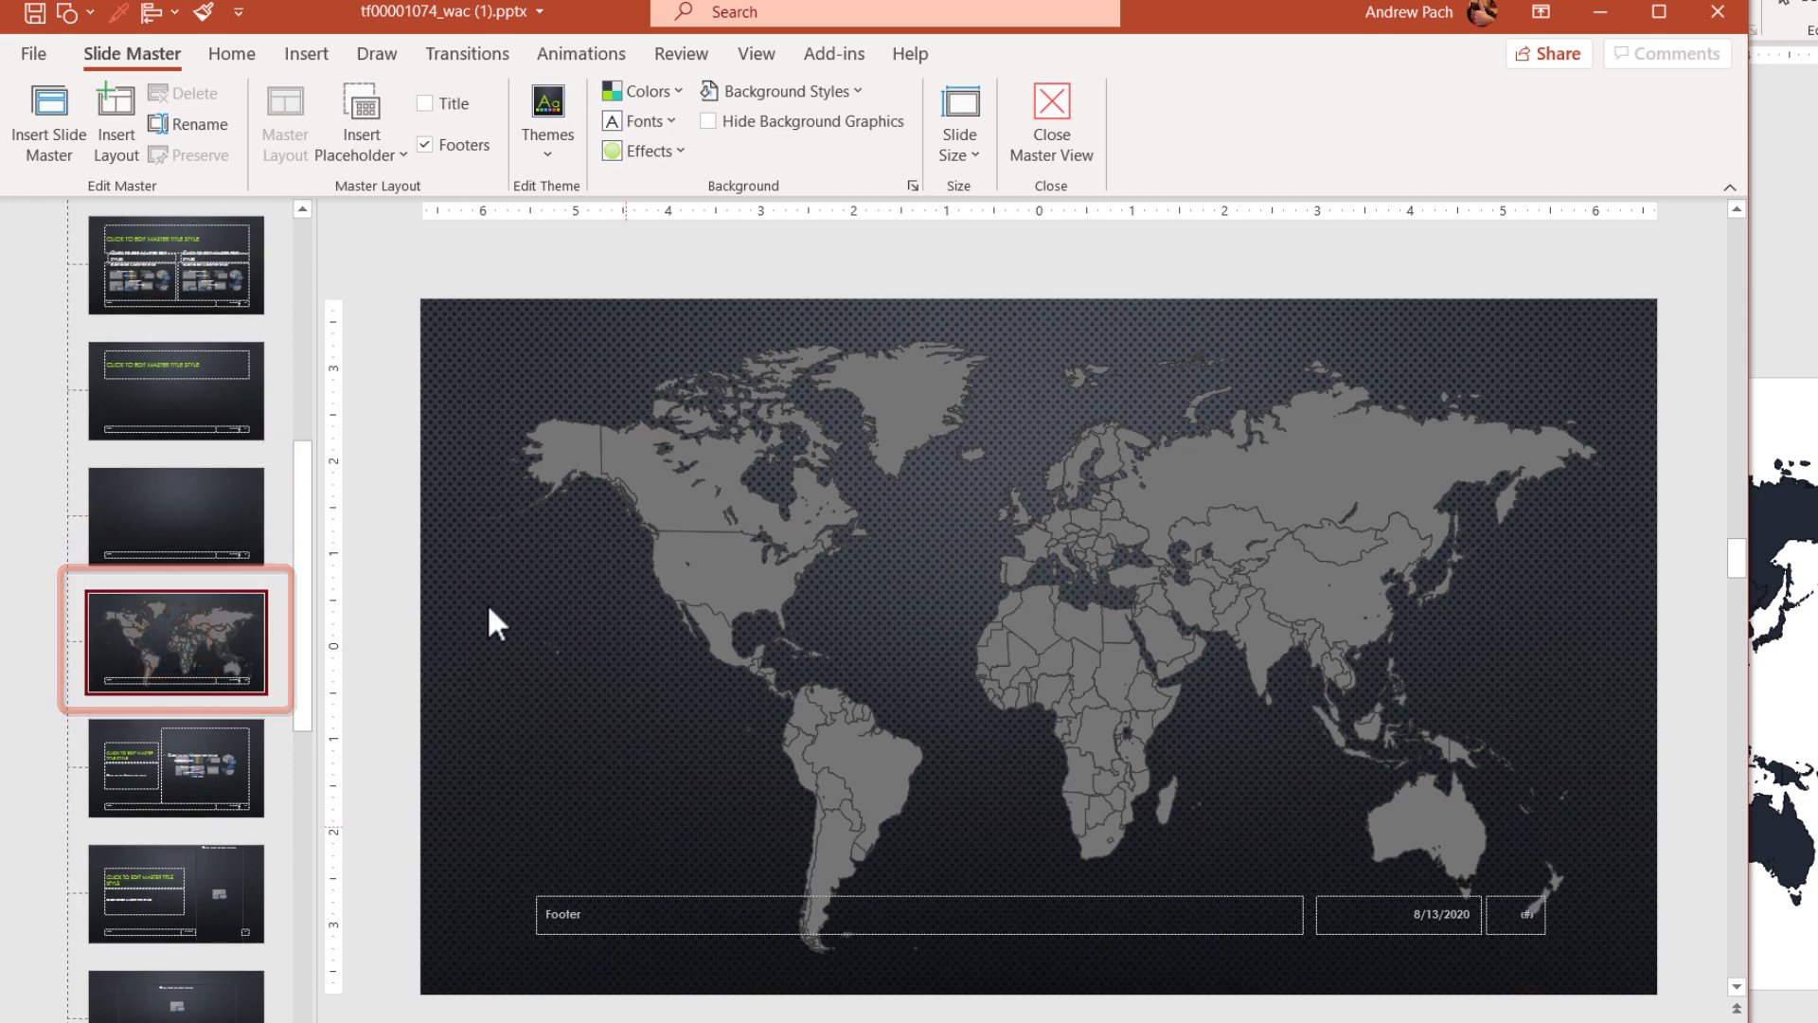
{"action": "left_click", "coordinate": [727, 572]}
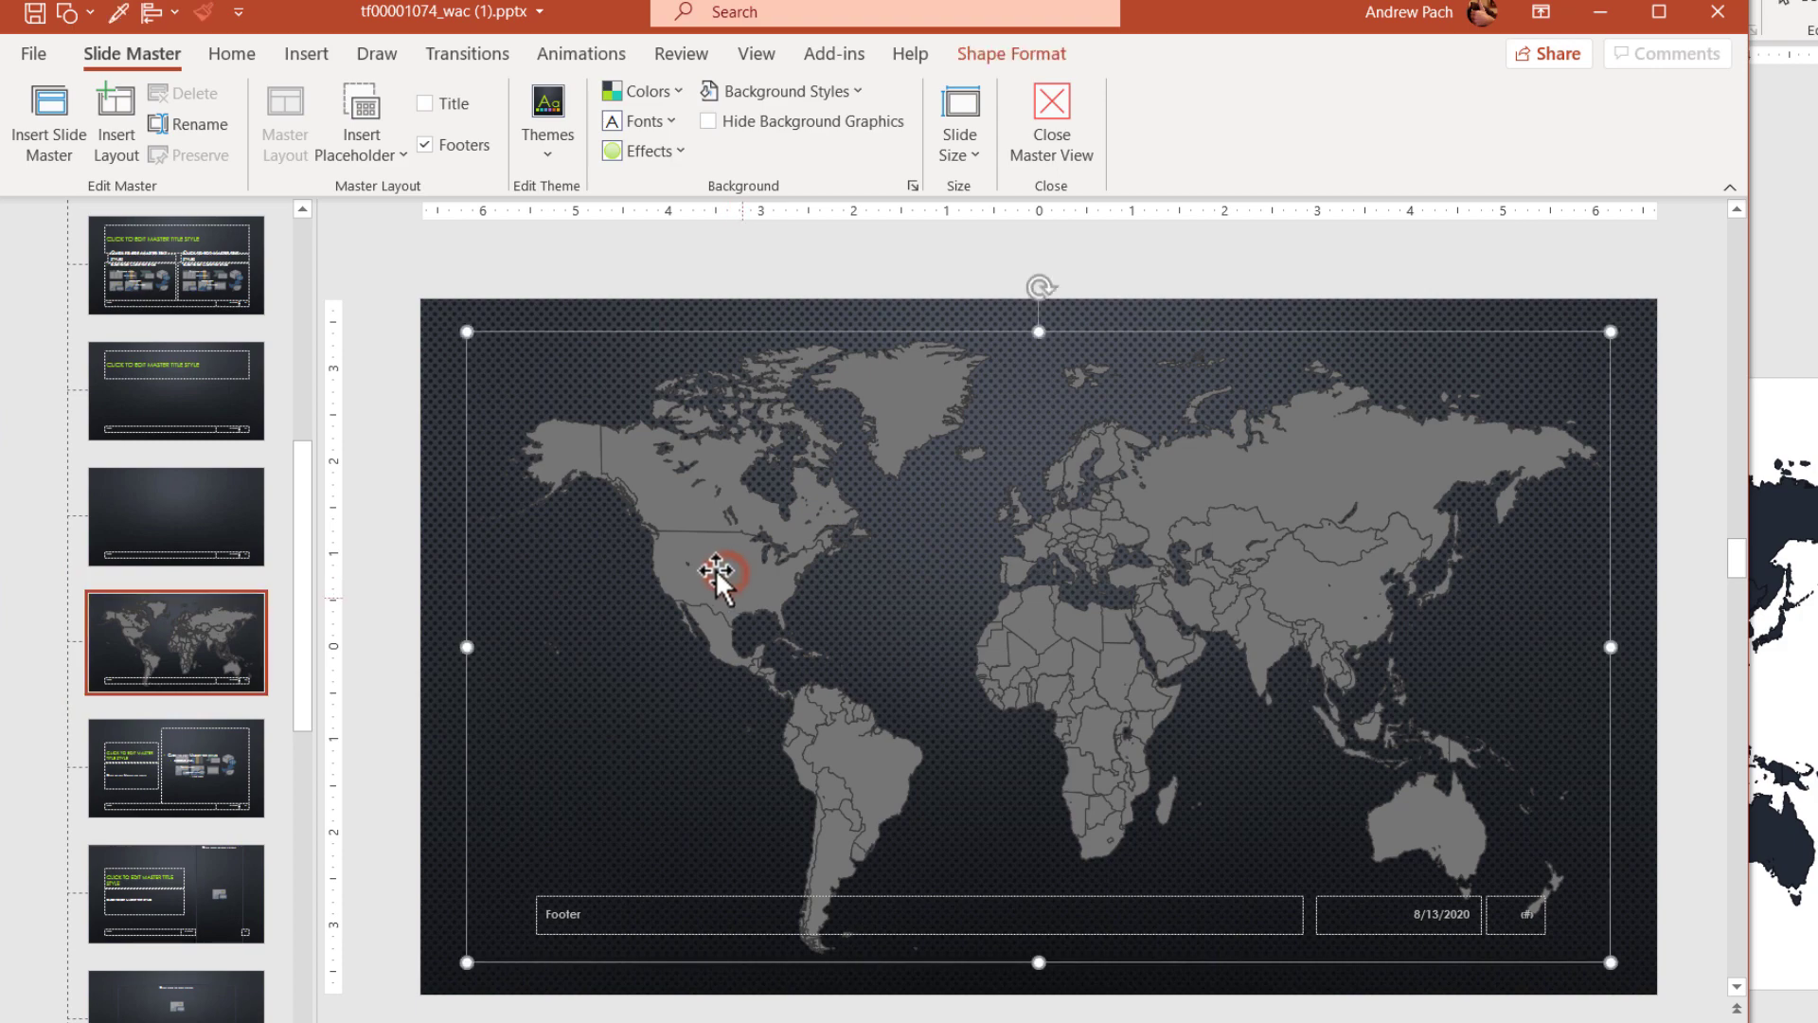
{"action": "left_click_drag", "start_coordinate": [739, 581], "coordinate": [718, 615]}
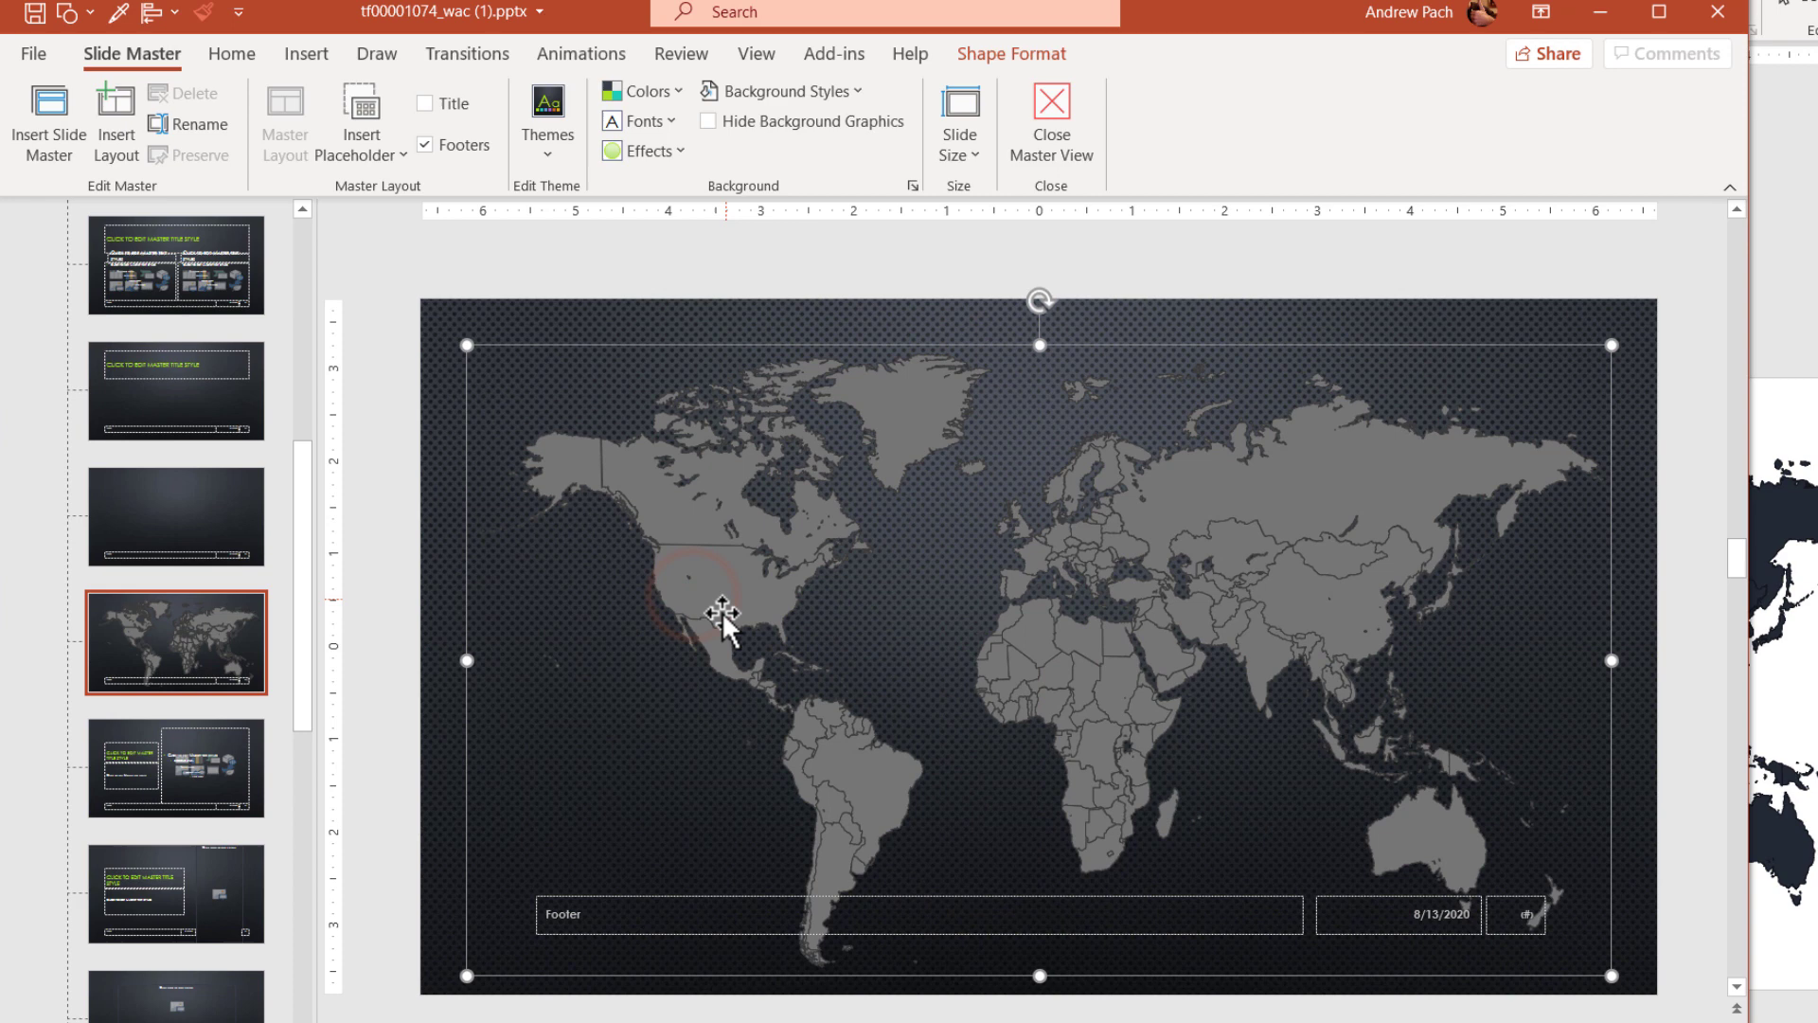
{"action": "left_click", "coordinate": [1065, 117]}
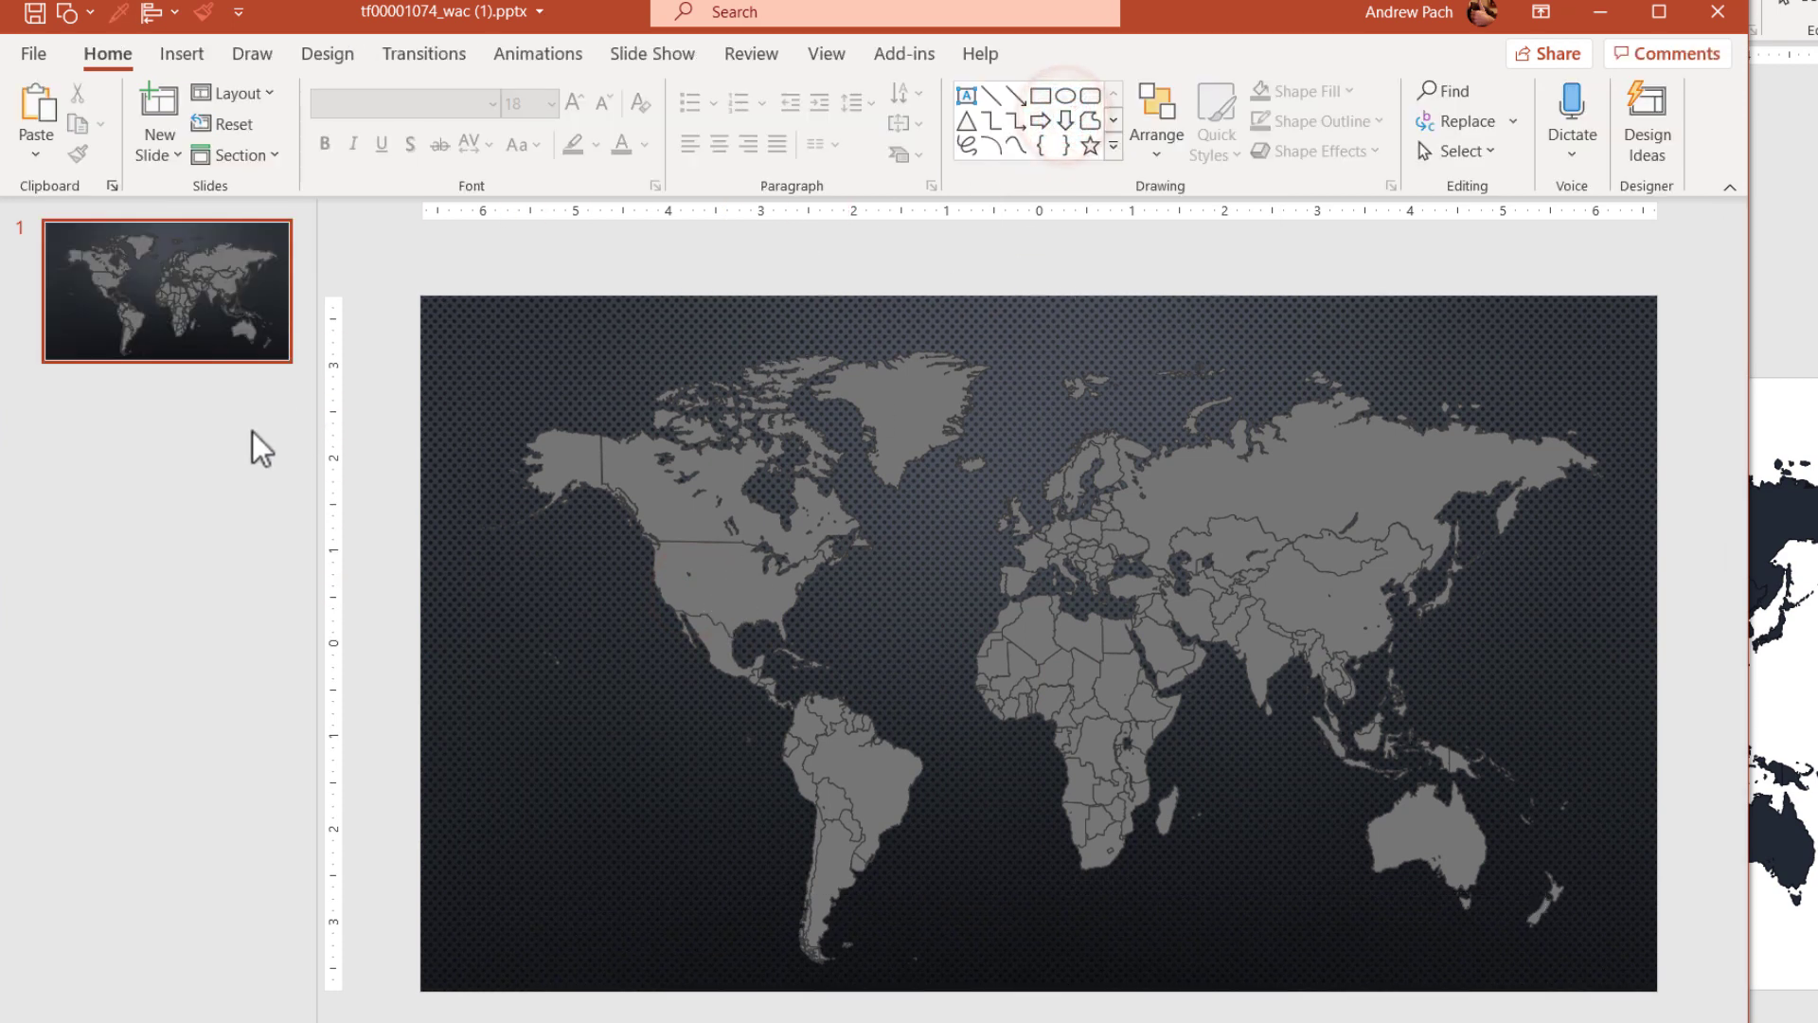
Step: Add a Blank-layout slide 2, paste and position the world map, then switch to Presentation1
{"action": "right_click", "coordinate": [204, 451]}
{"action": "left_click", "coordinate": [315, 559]}
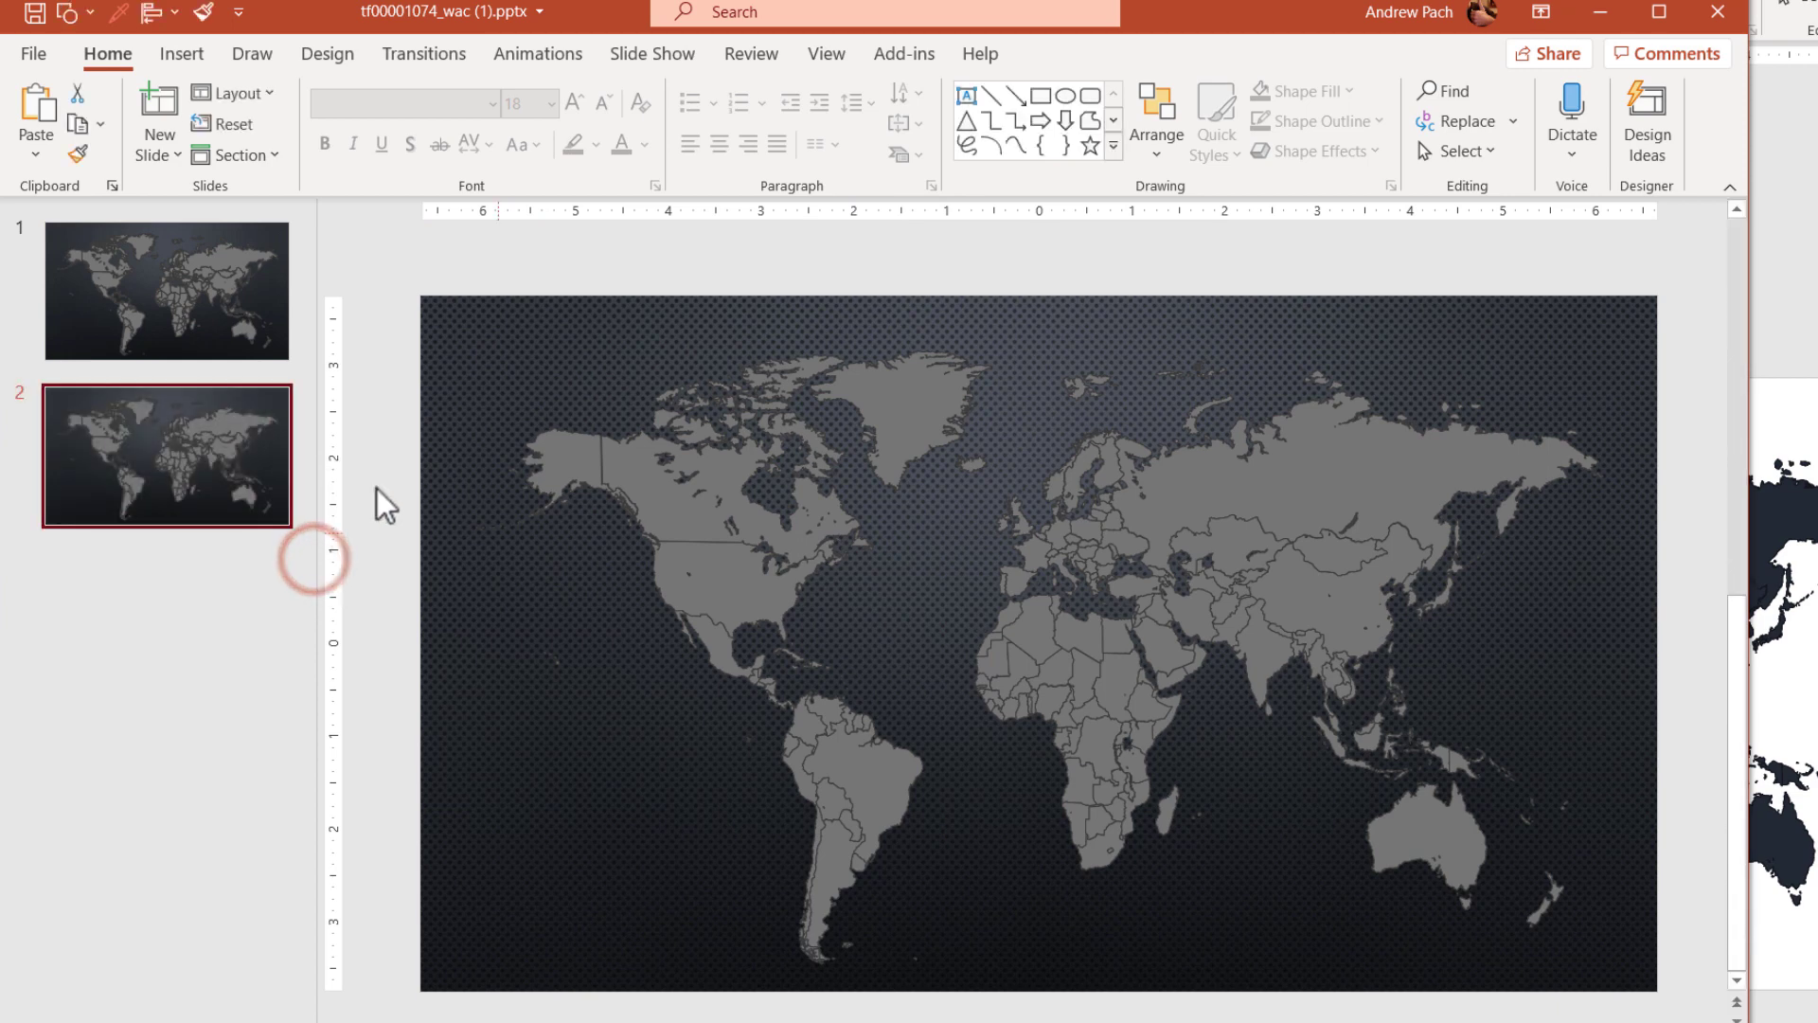
{"action": "right_click", "coordinate": [438, 413]}
{"action": "mouse_move", "coordinate": [487, 512]}
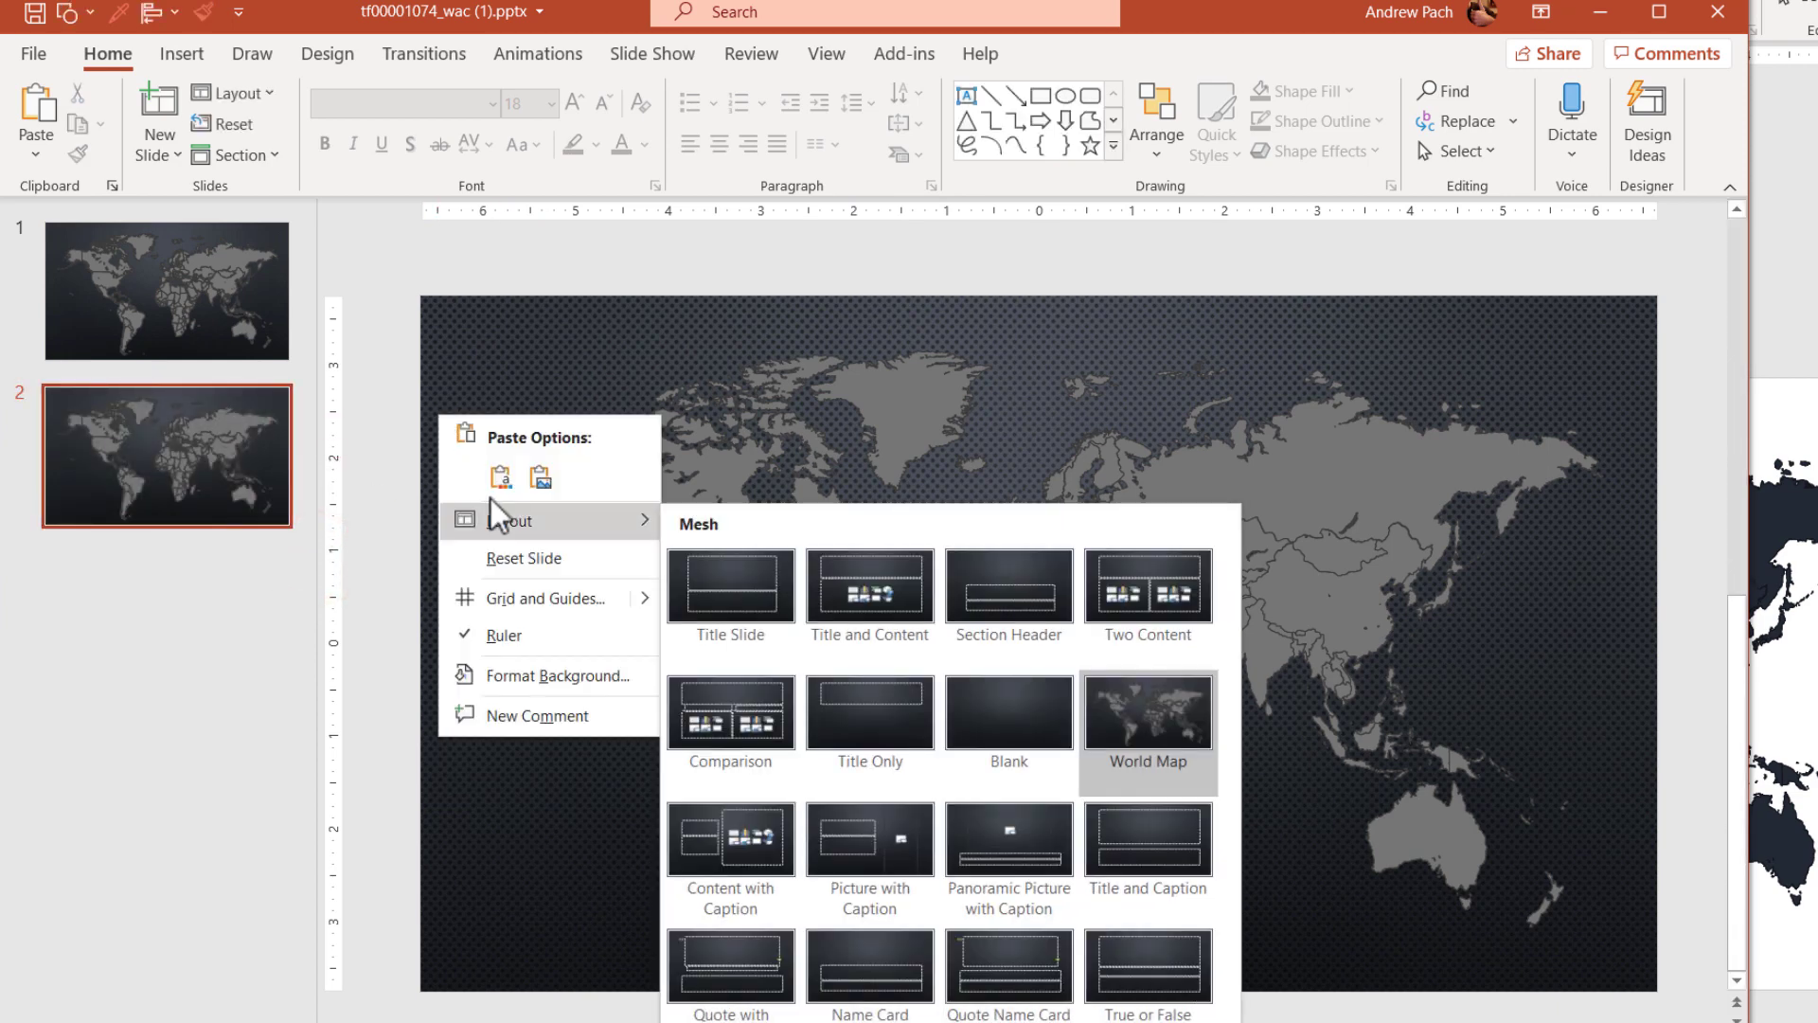
{"action": "left_click", "coordinate": [996, 712]}
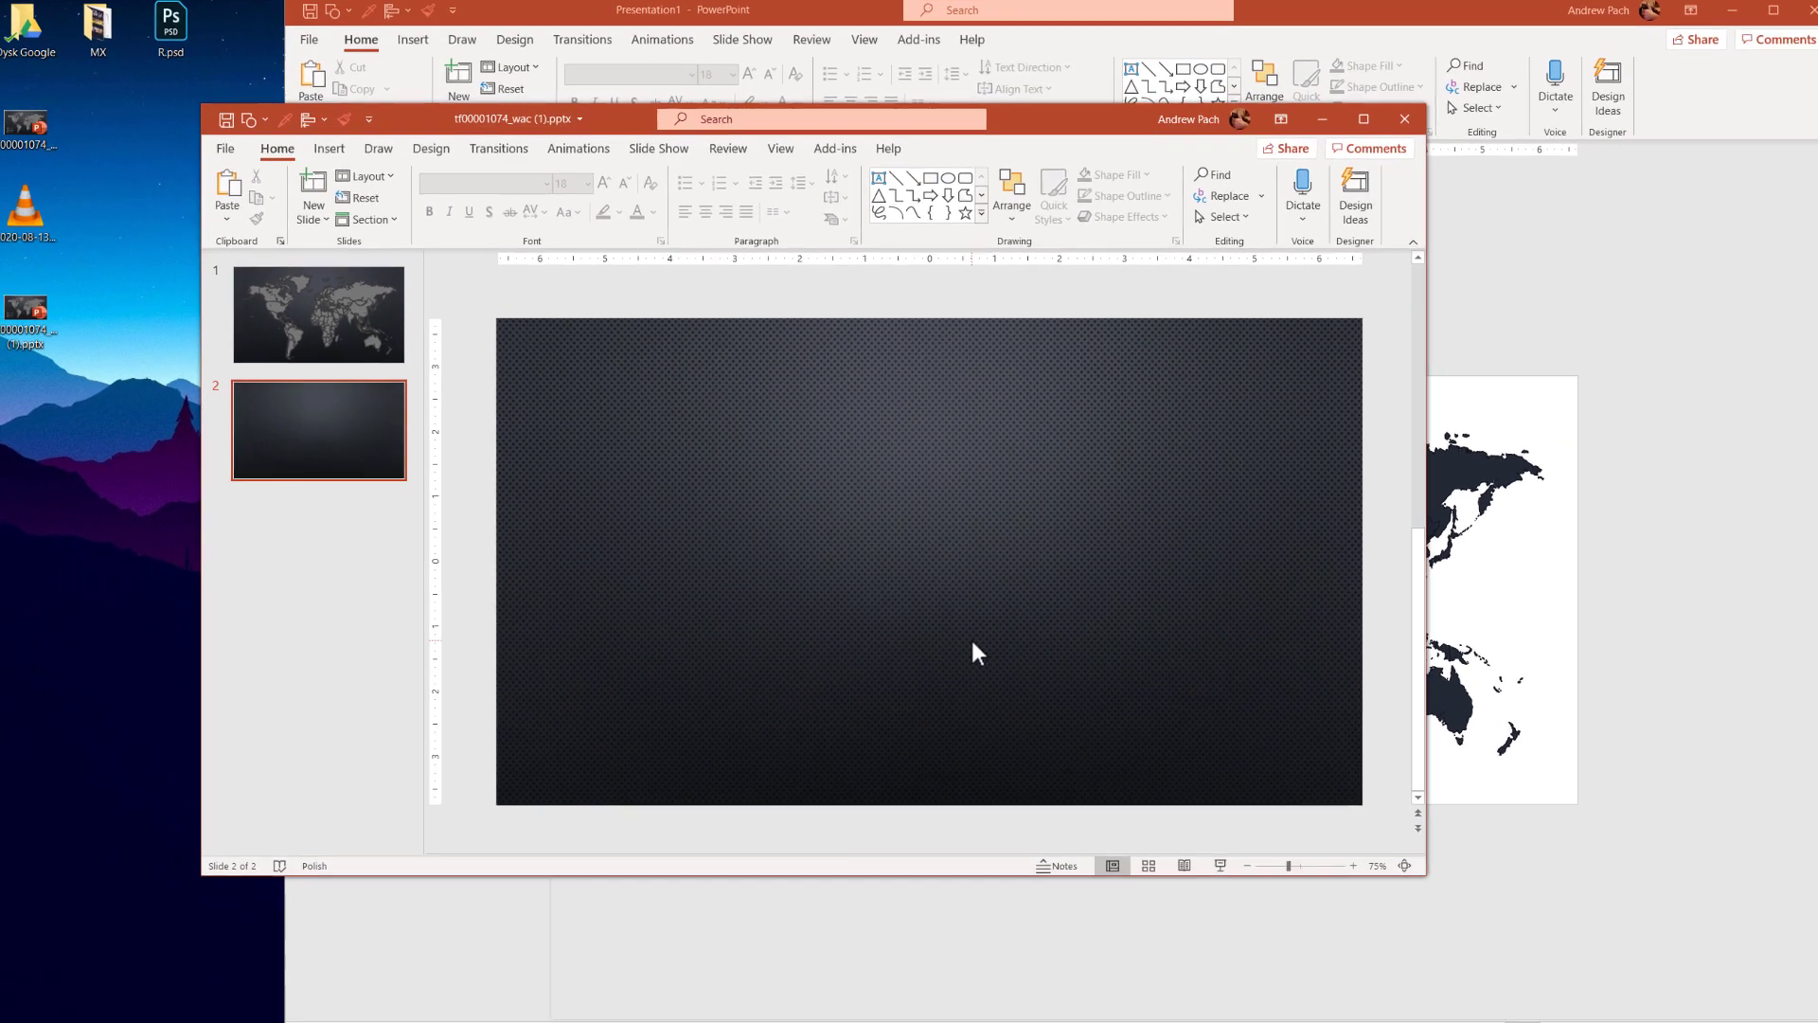
{"action": "key", "text": "ctrl+v"}
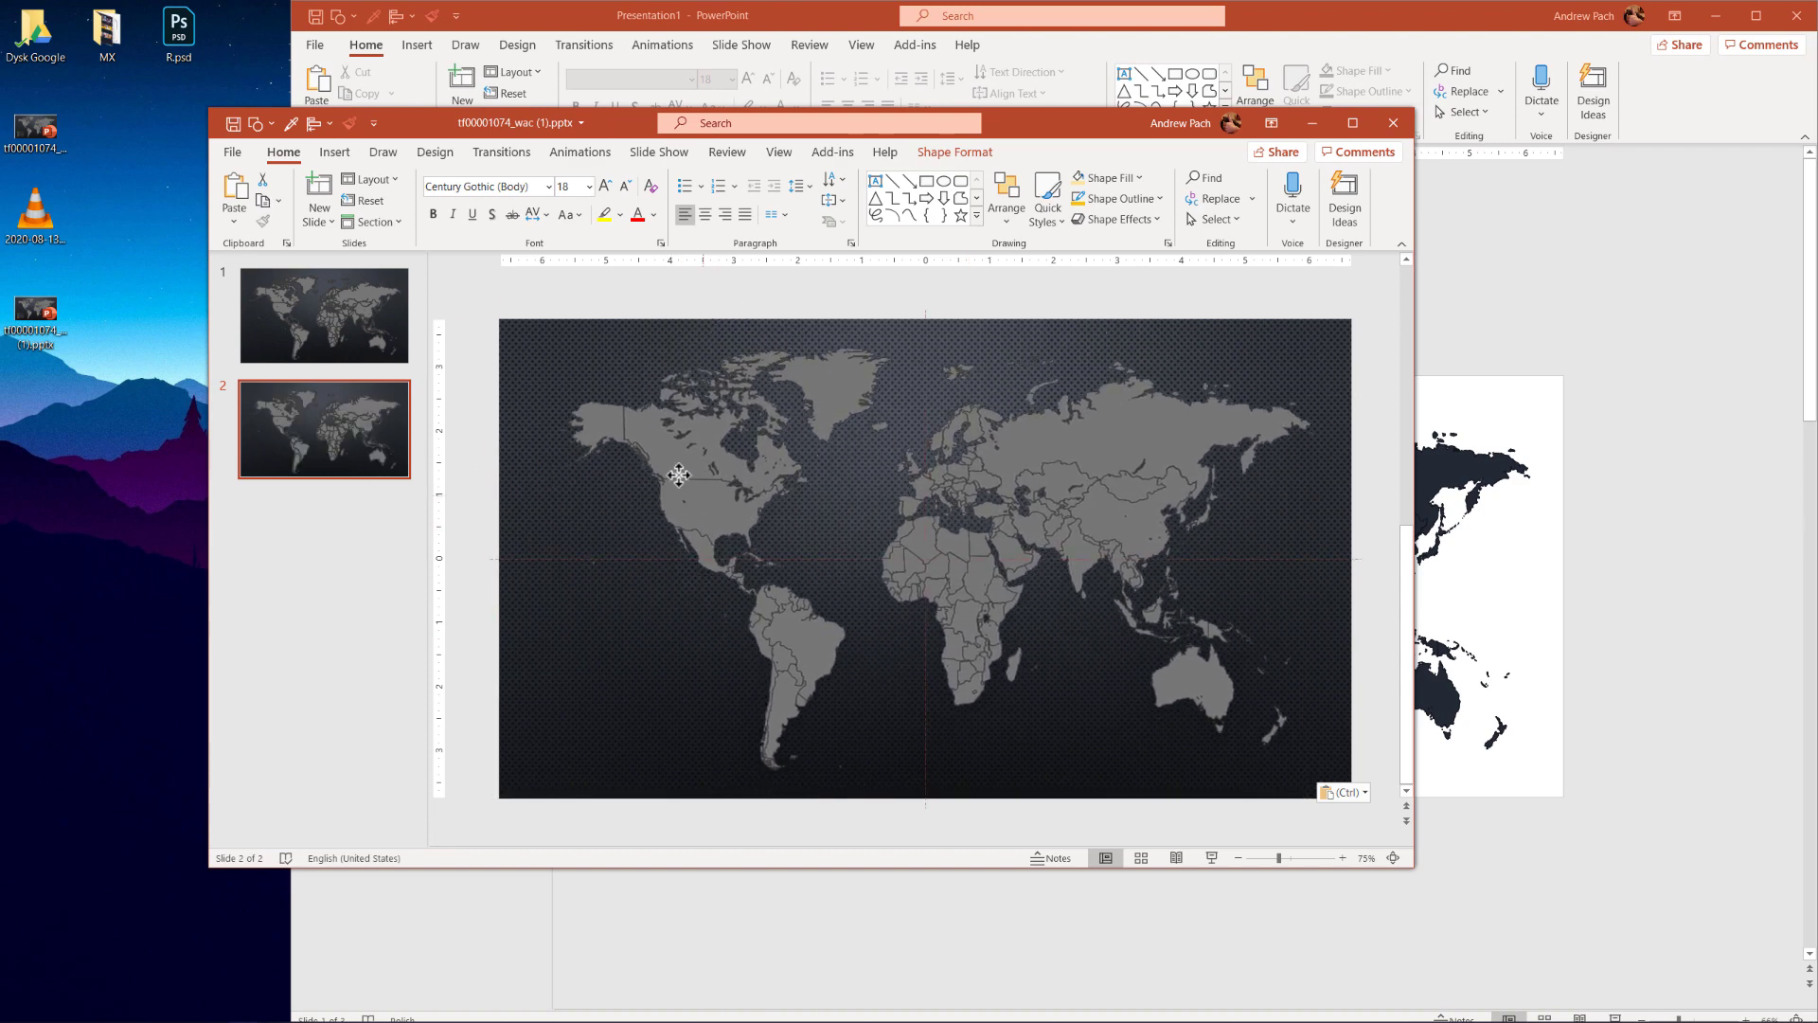
{"action": "mouse_move", "coordinate": [667, 506]}
{"action": "left_mouse_down"}
{"action": "mouse_move", "coordinate": [694, 520]}
{"action": "mouse_move", "coordinate": [679, 504]}
{"action": "left_mouse_up"}
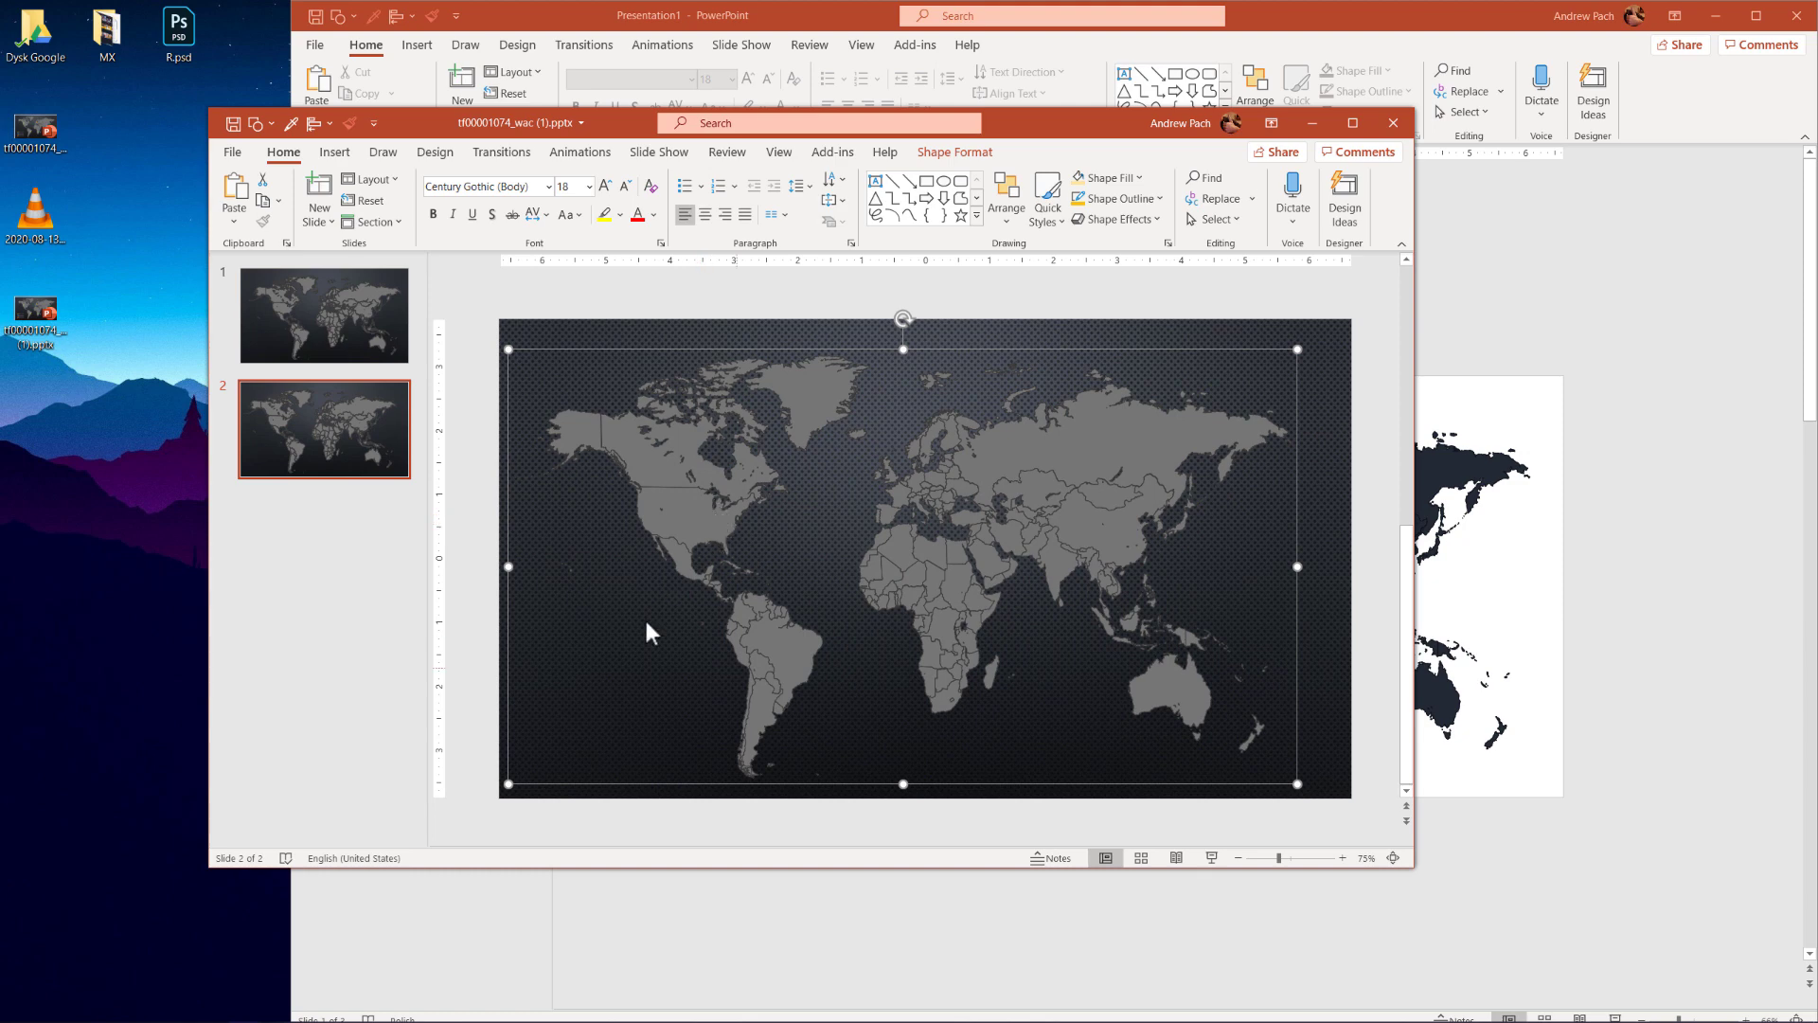
{"action": "left_click", "coordinate": [445, 939]}
{"action": "left_click", "coordinate": [423, 614]}
Step: Add a new slide 4 in Presentation1 and paste the world map onto it
{"action": "right_click", "coordinate": [423, 616]}
{"action": "left_click", "coordinate": [499, 698]}
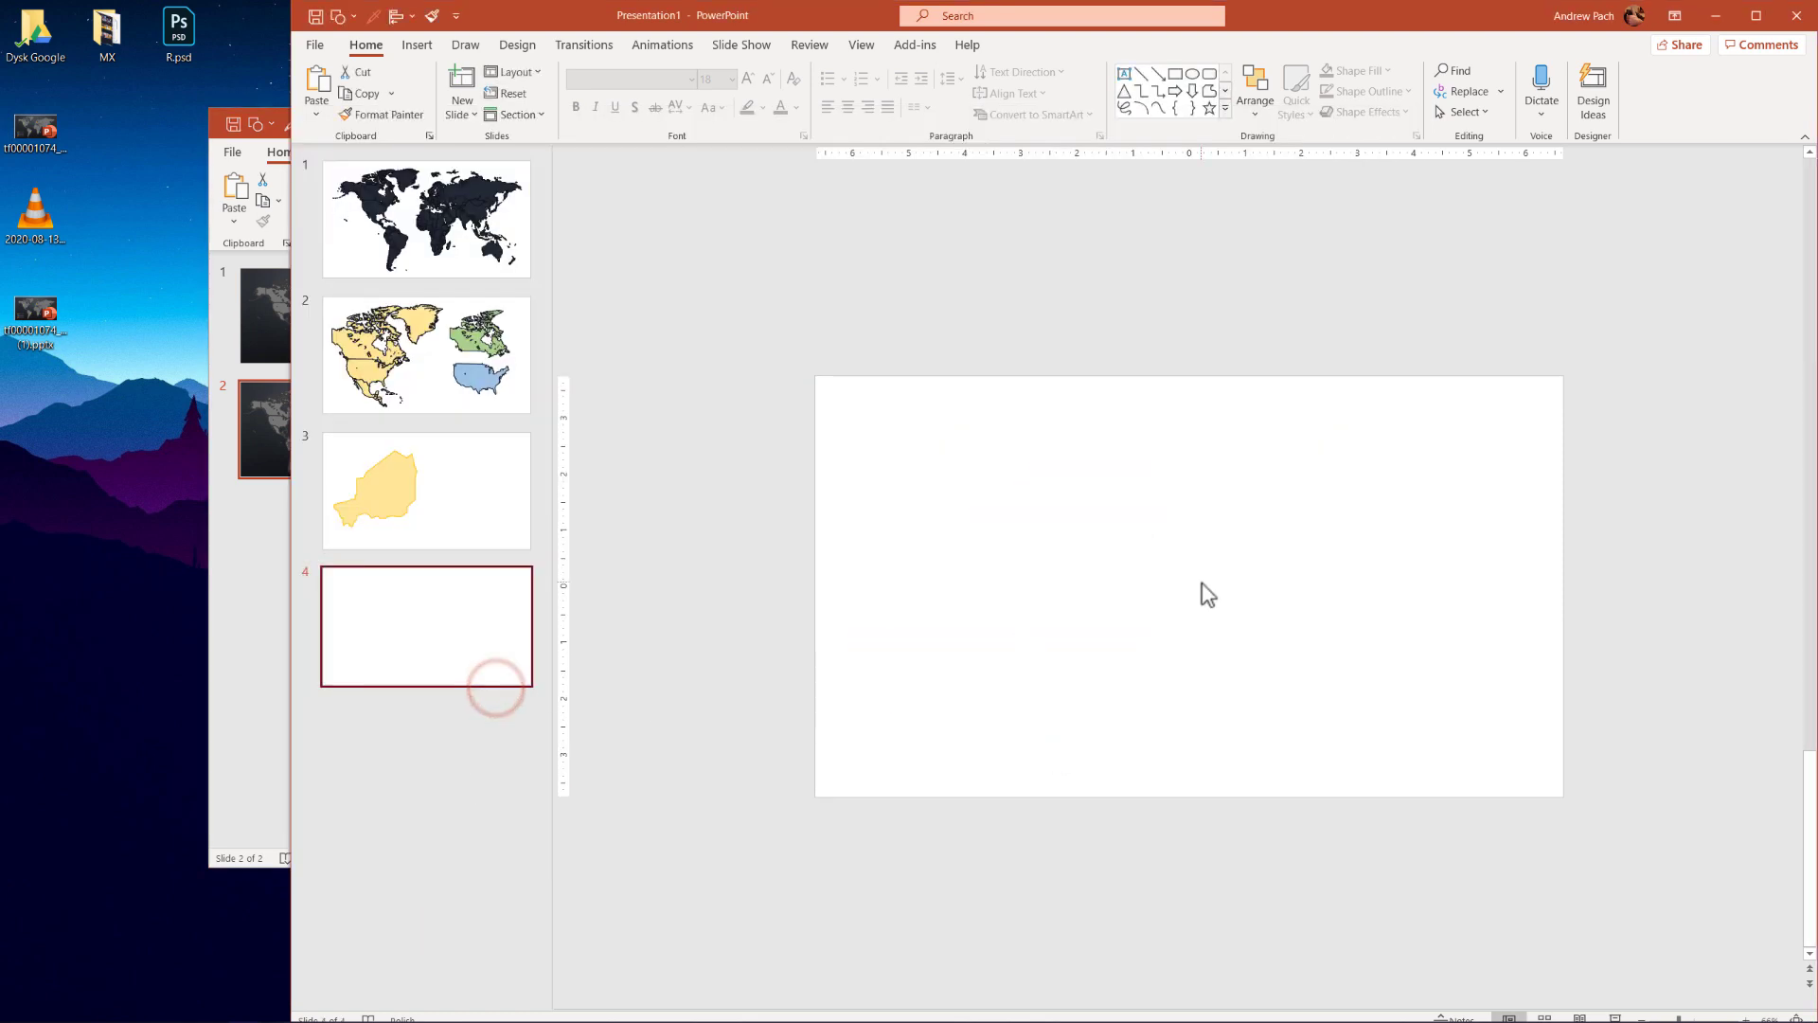
{"action": "key", "text": "ctrl+v"}
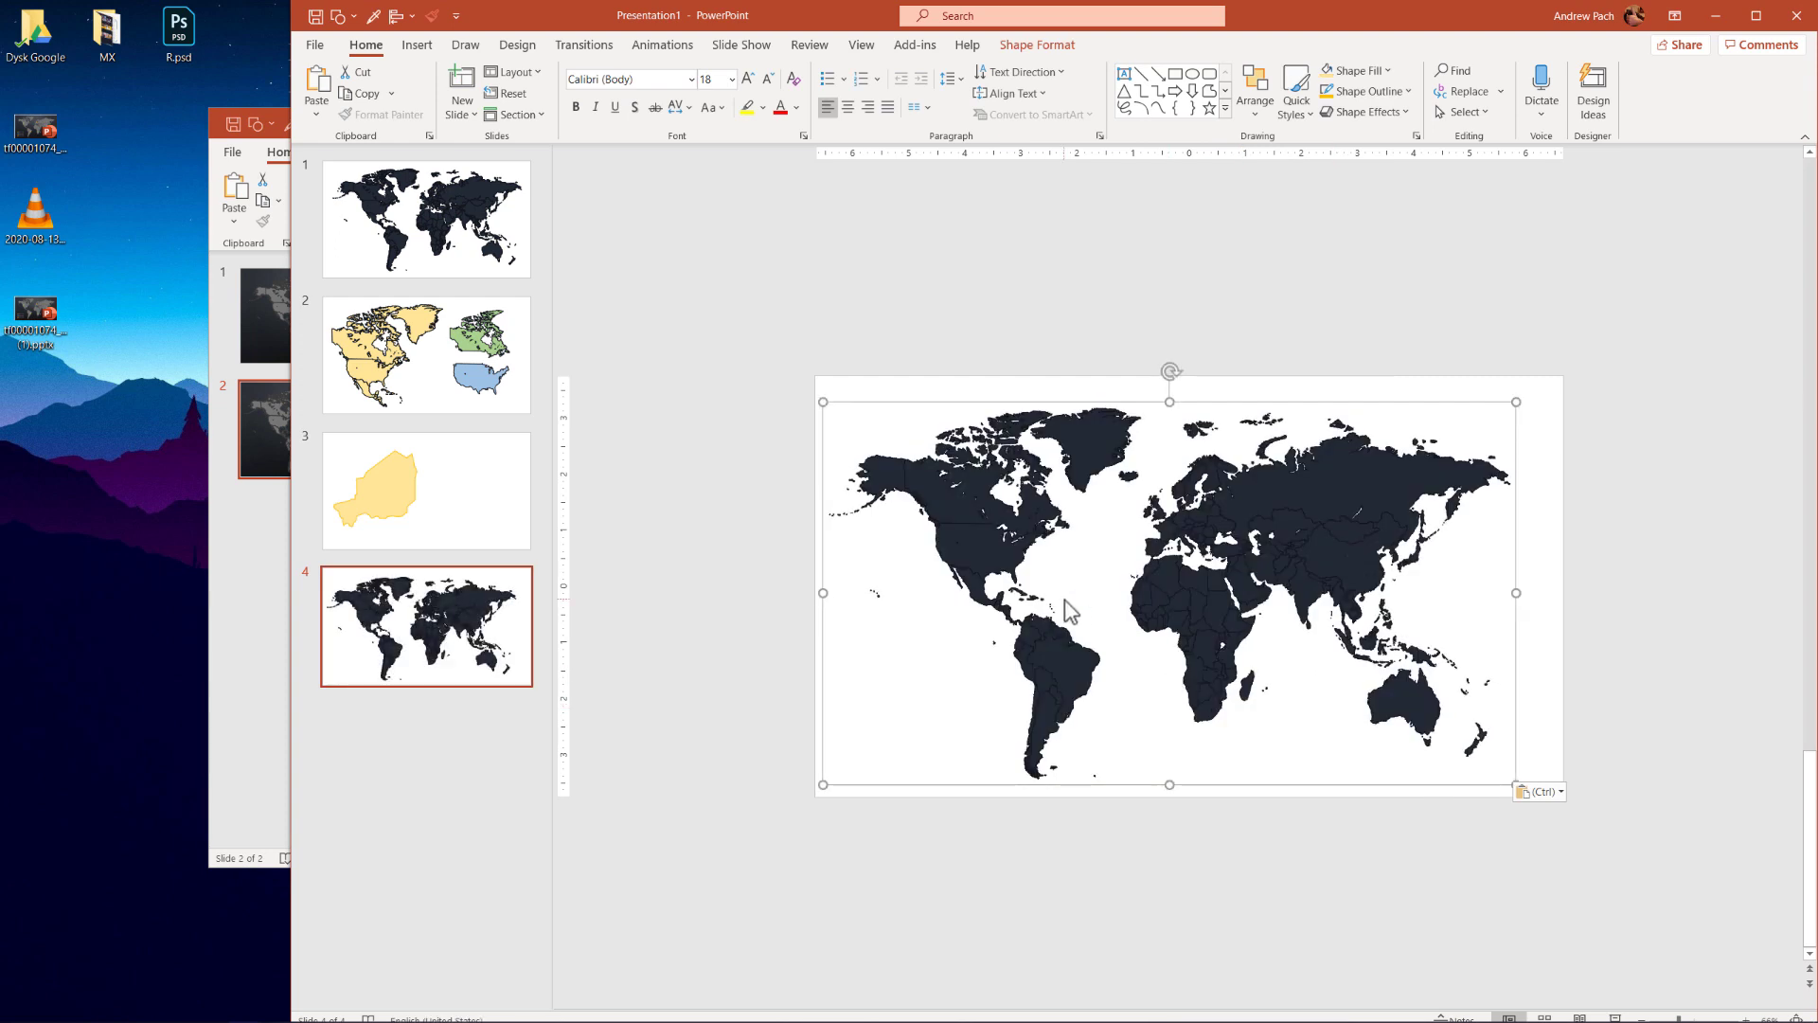
Step: Ungroup the world map twice so each country is a separate shape
{"action": "right_click", "coordinate": [968, 541]}
{"action": "mouse_move", "coordinate": [1039, 682]}
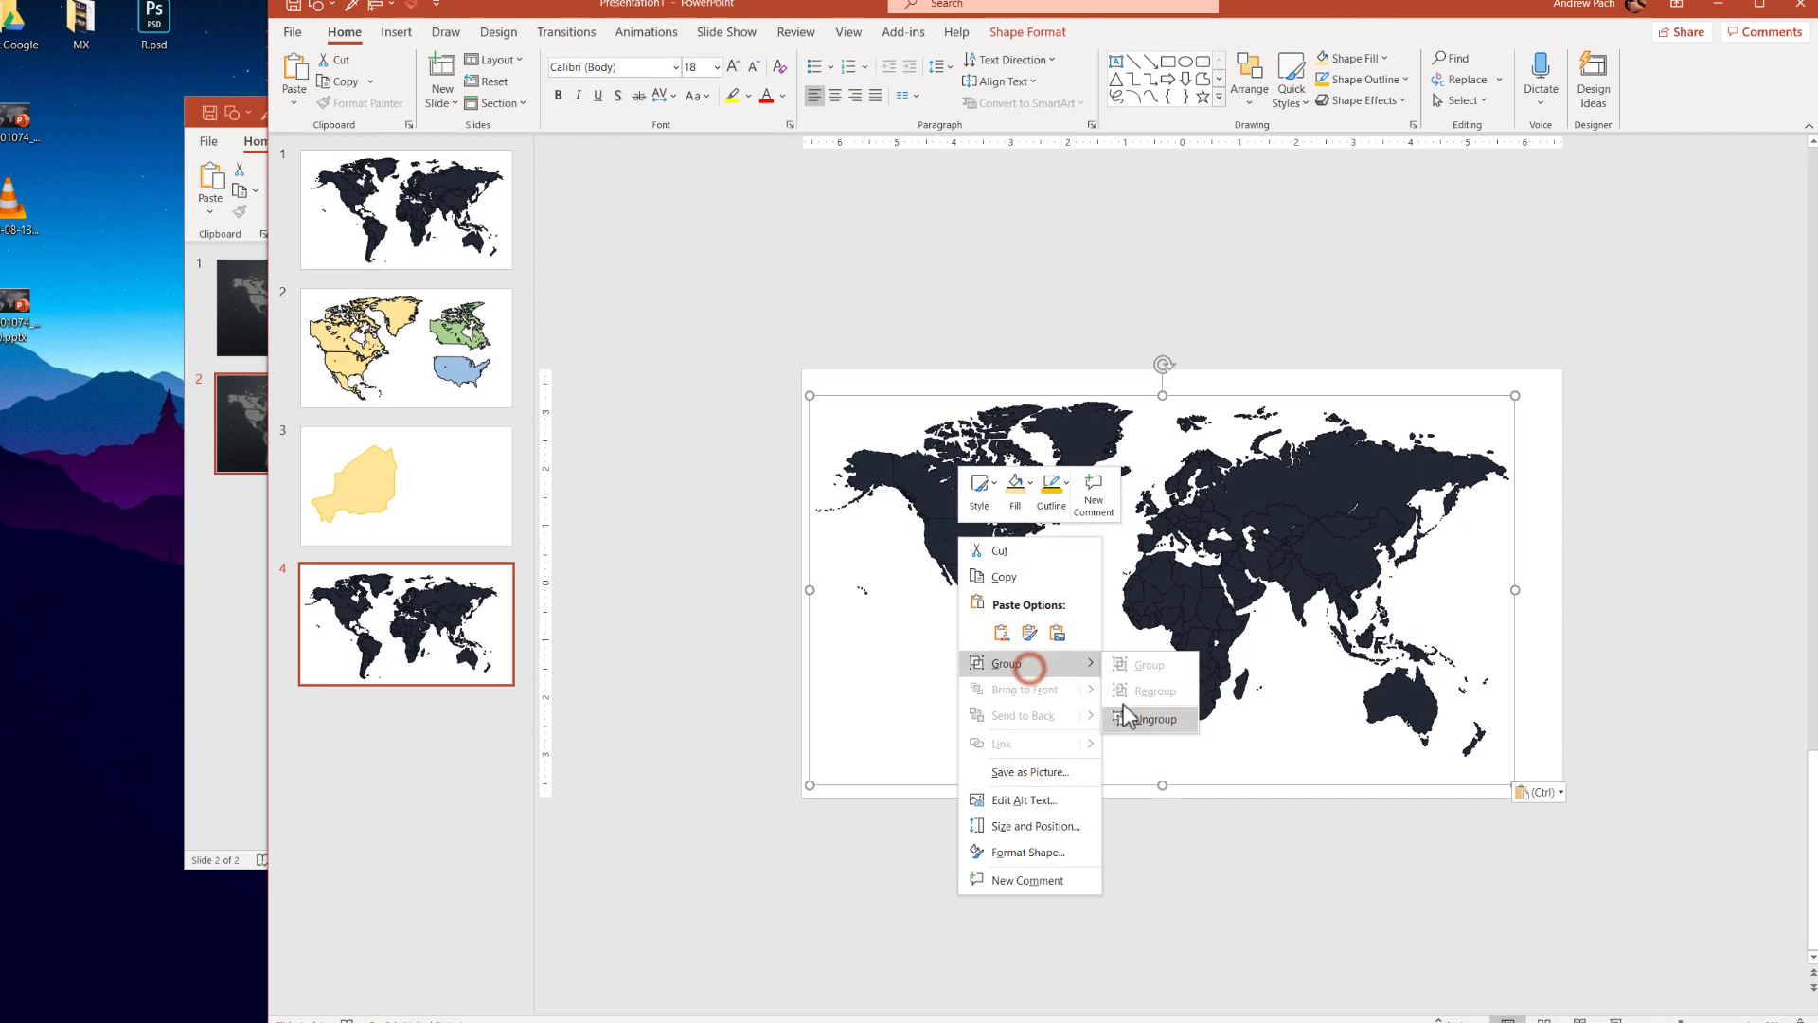
{"action": "left_click", "coordinate": [1156, 715]}
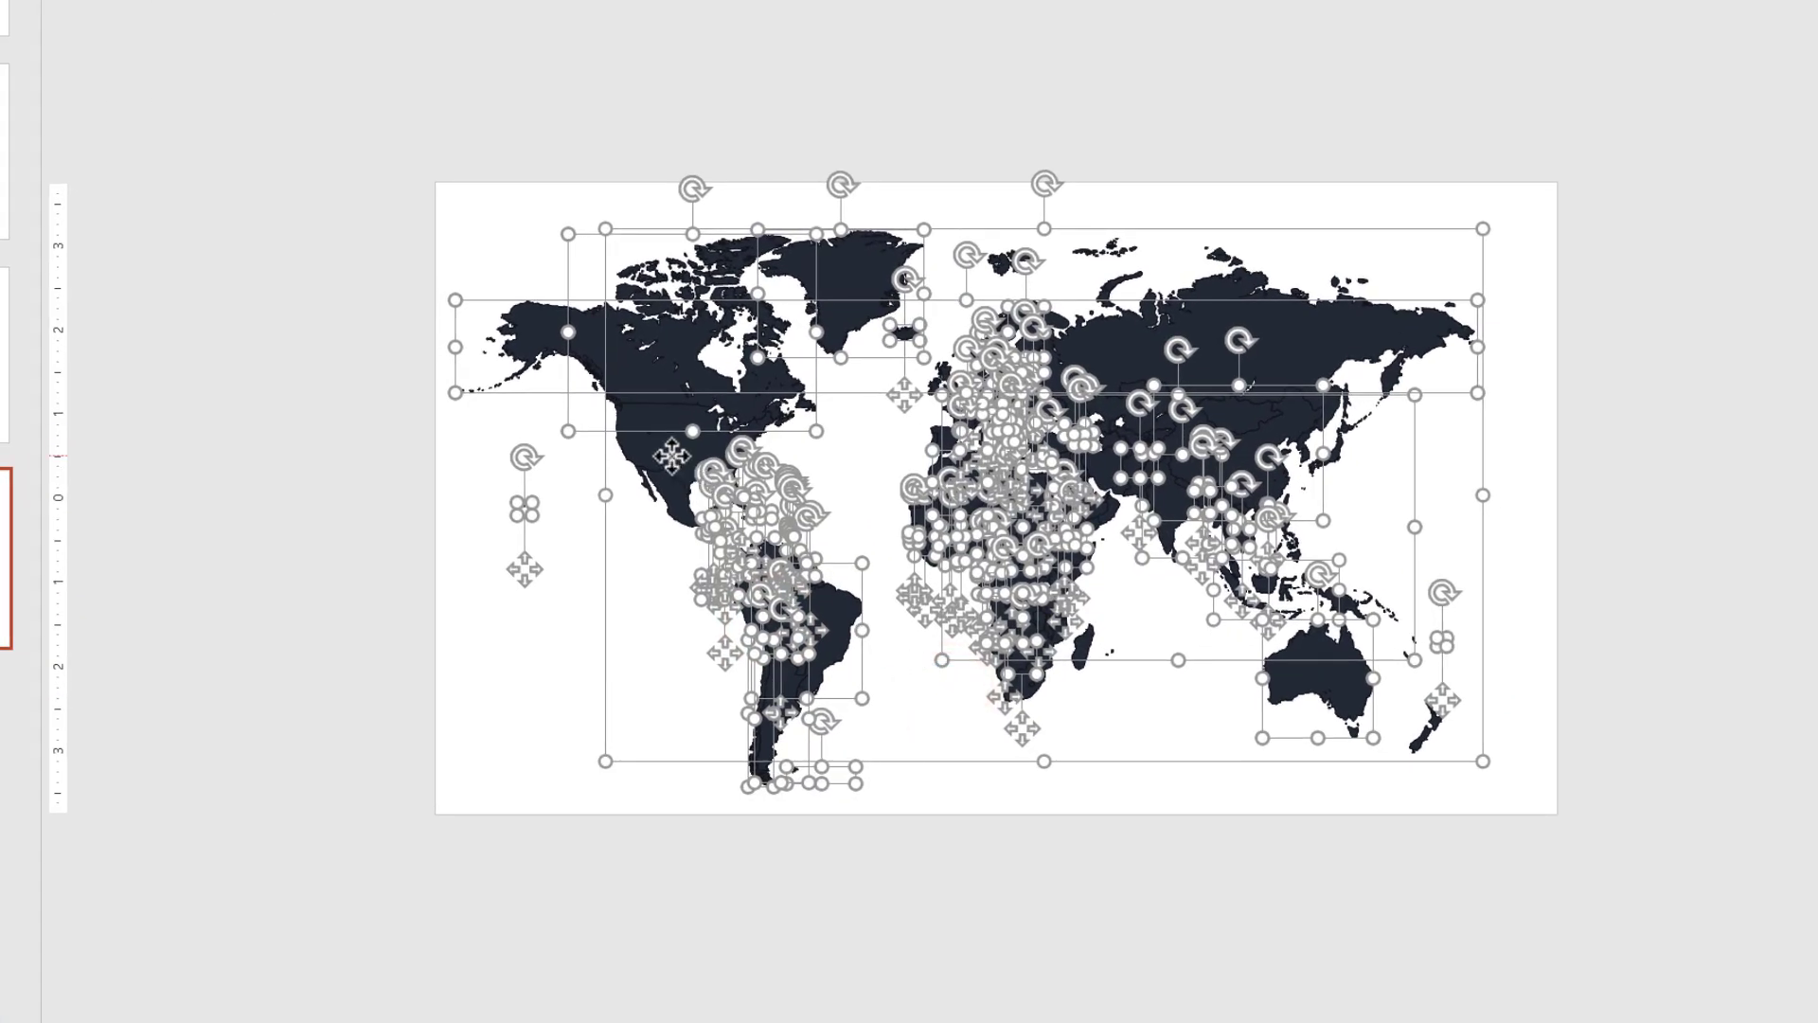
{"action": "right_click", "coordinate": [671, 457]}
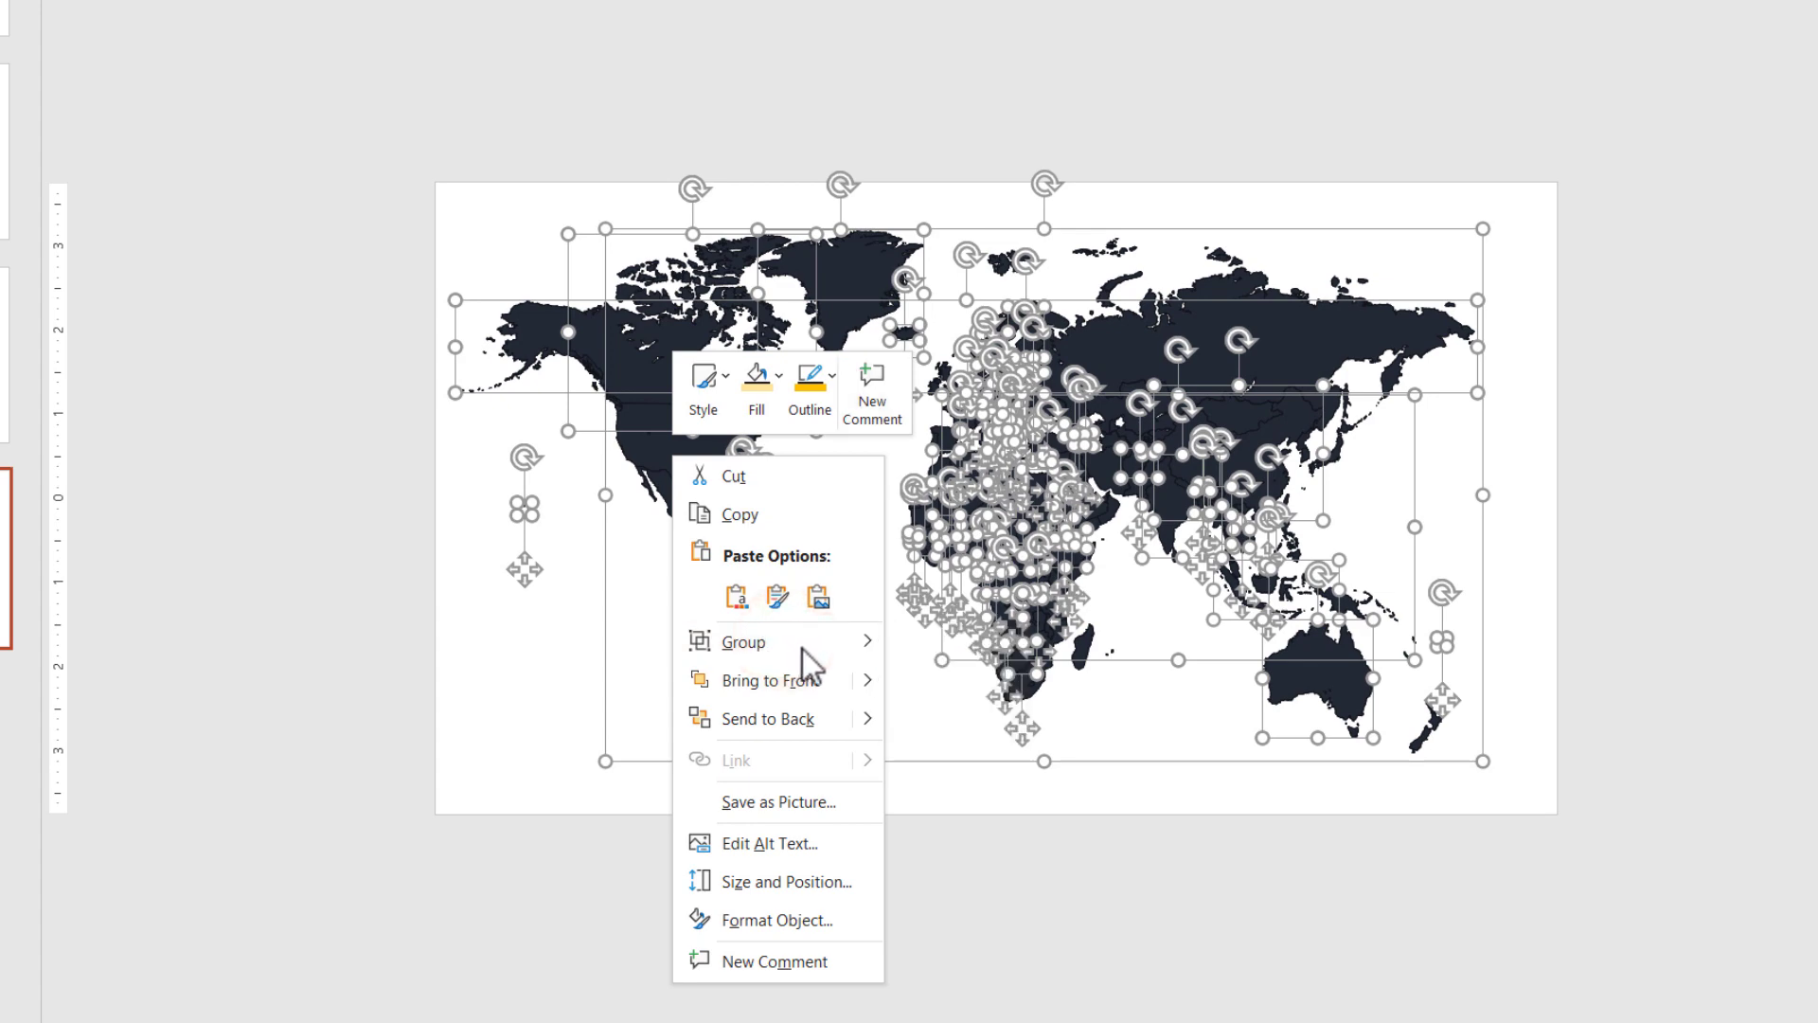
{"action": "left_click", "coordinate": [803, 644]}
{"action": "left_click", "coordinate": [980, 725]}
{"action": "left_click", "coordinate": [895, 919]}
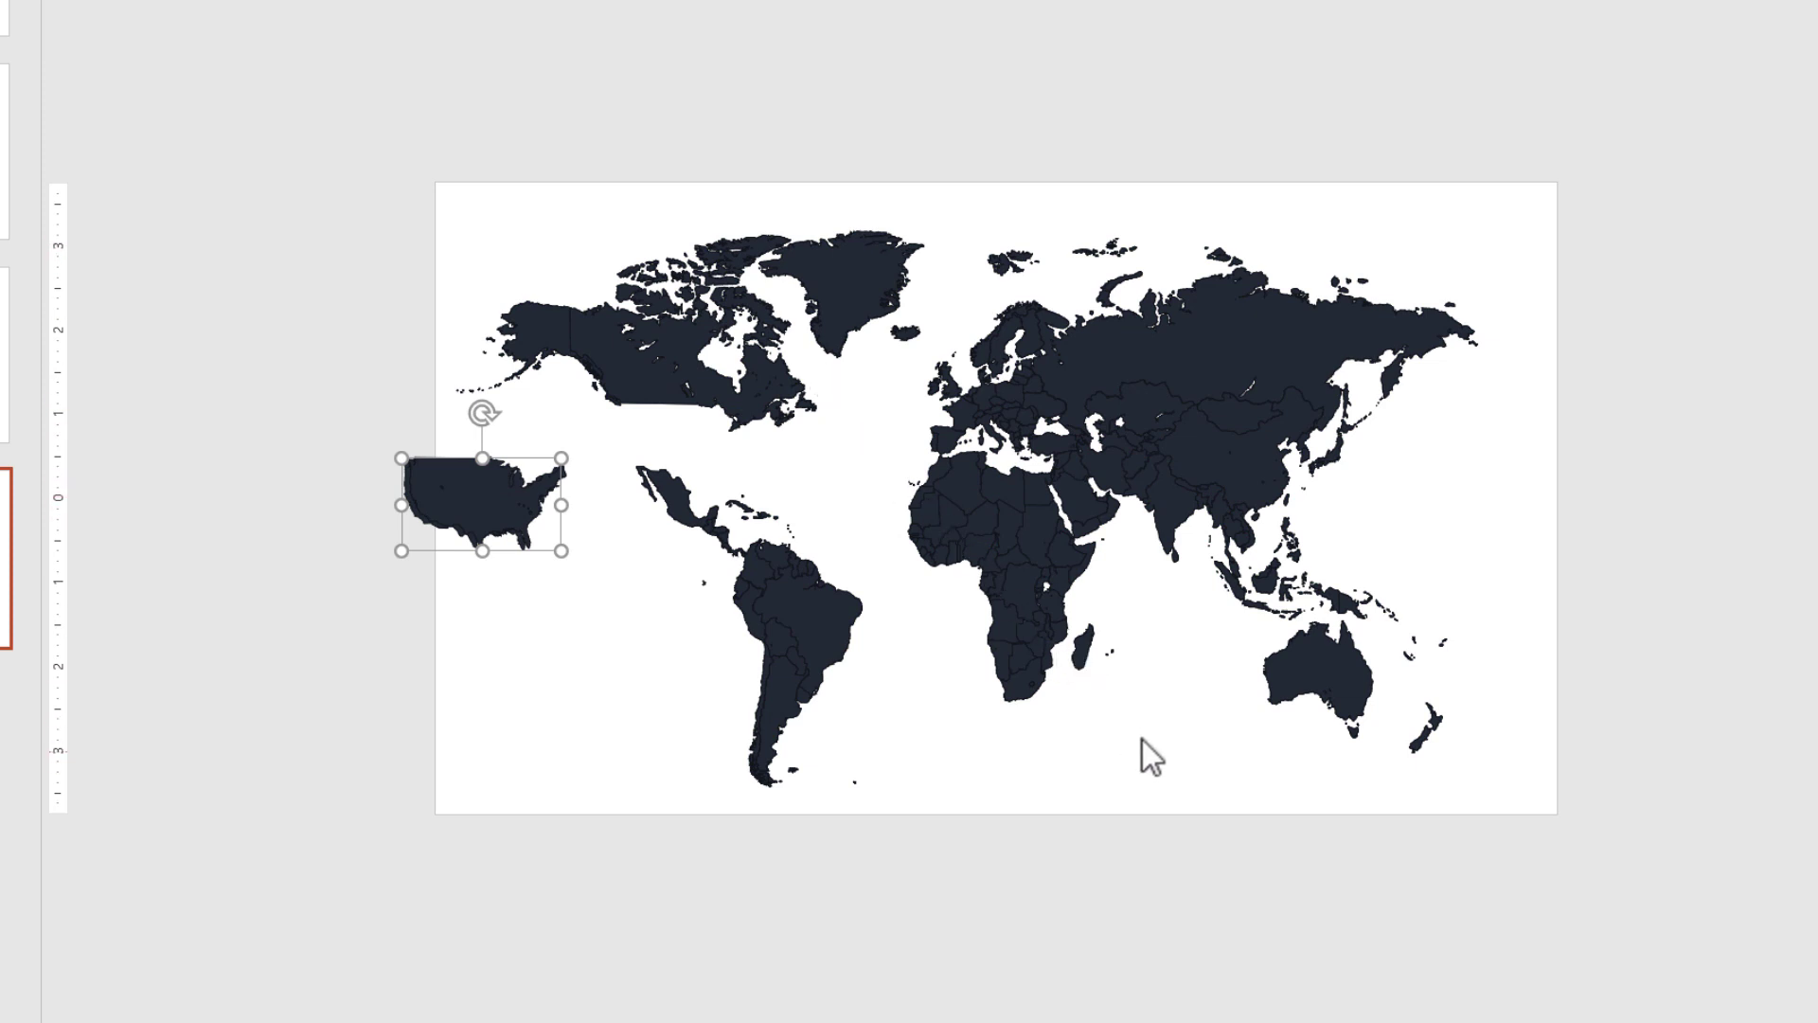
Step: Copy Africa's country shapes and paste them onto a new slide 5
{"action": "left_click_drag", "start_coordinate": [1140, 737], "coordinate": [897, 478]}
{"action": "key", "text": "ctrl+c"}
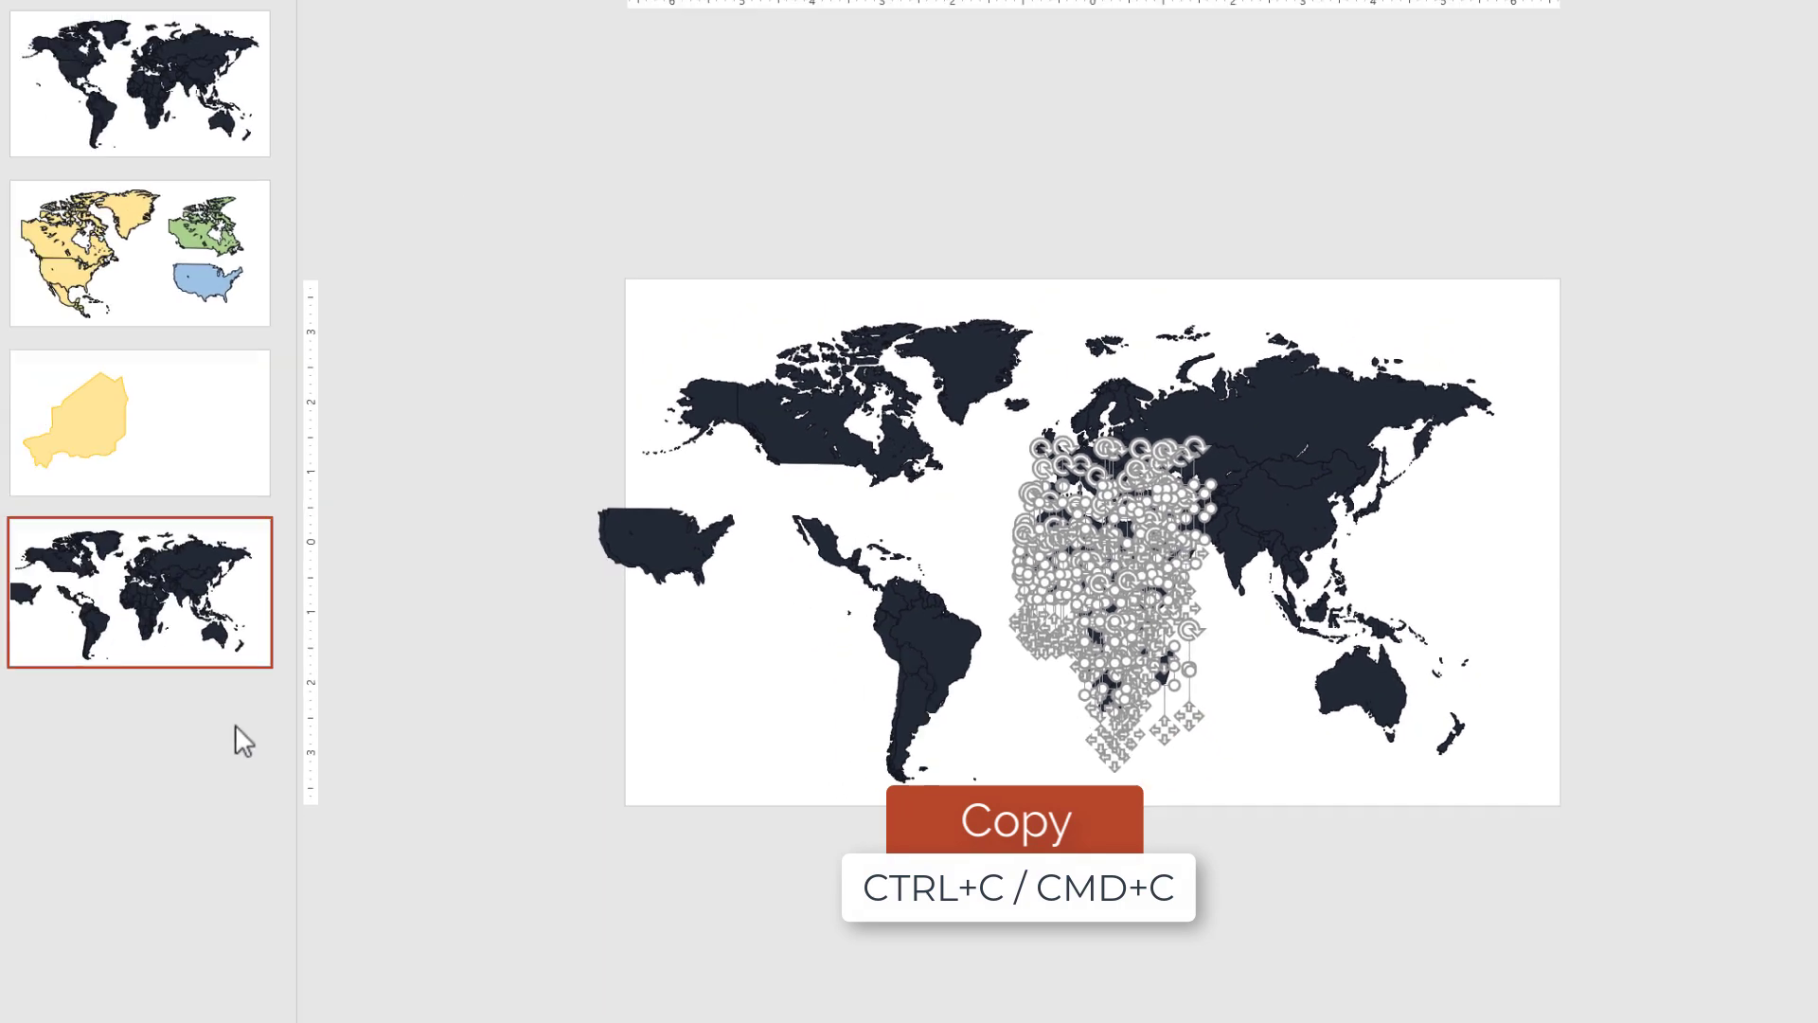
{"action": "right_click", "coordinate": [244, 741]}
{"action": "left_click", "coordinate": [484, 816]}
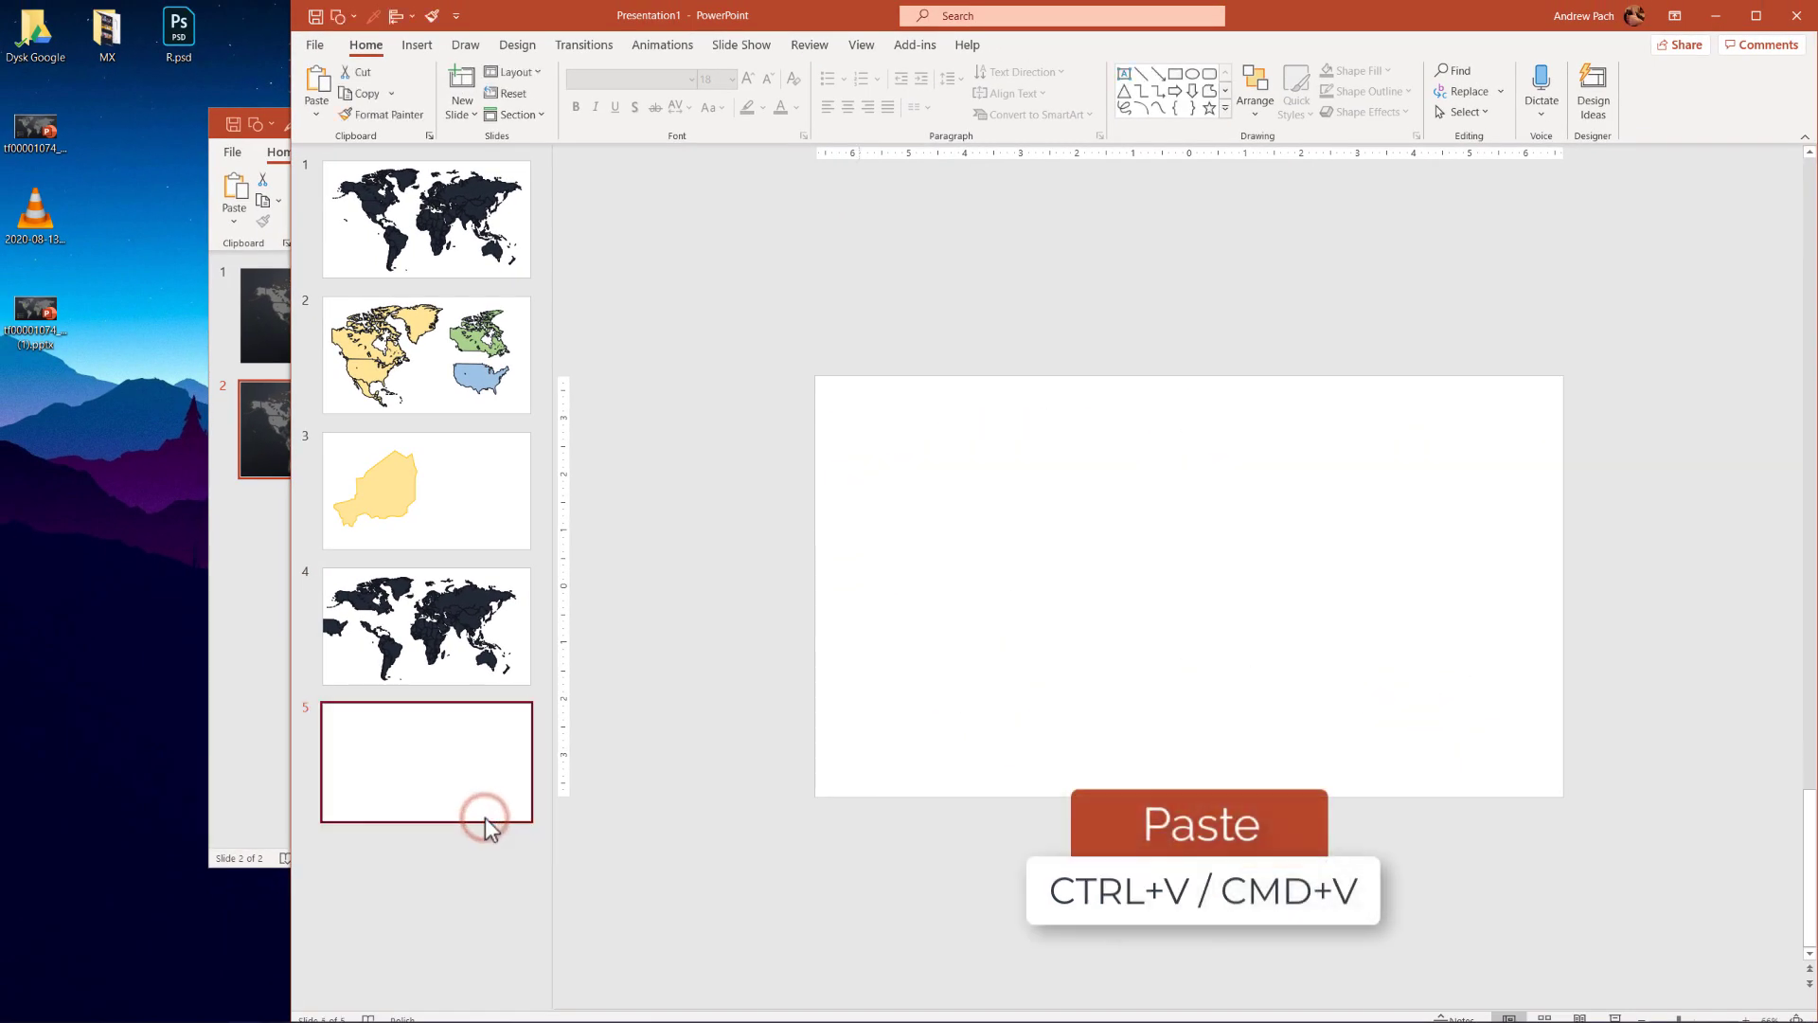
{"action": "key", "text": "ctrl+v"}
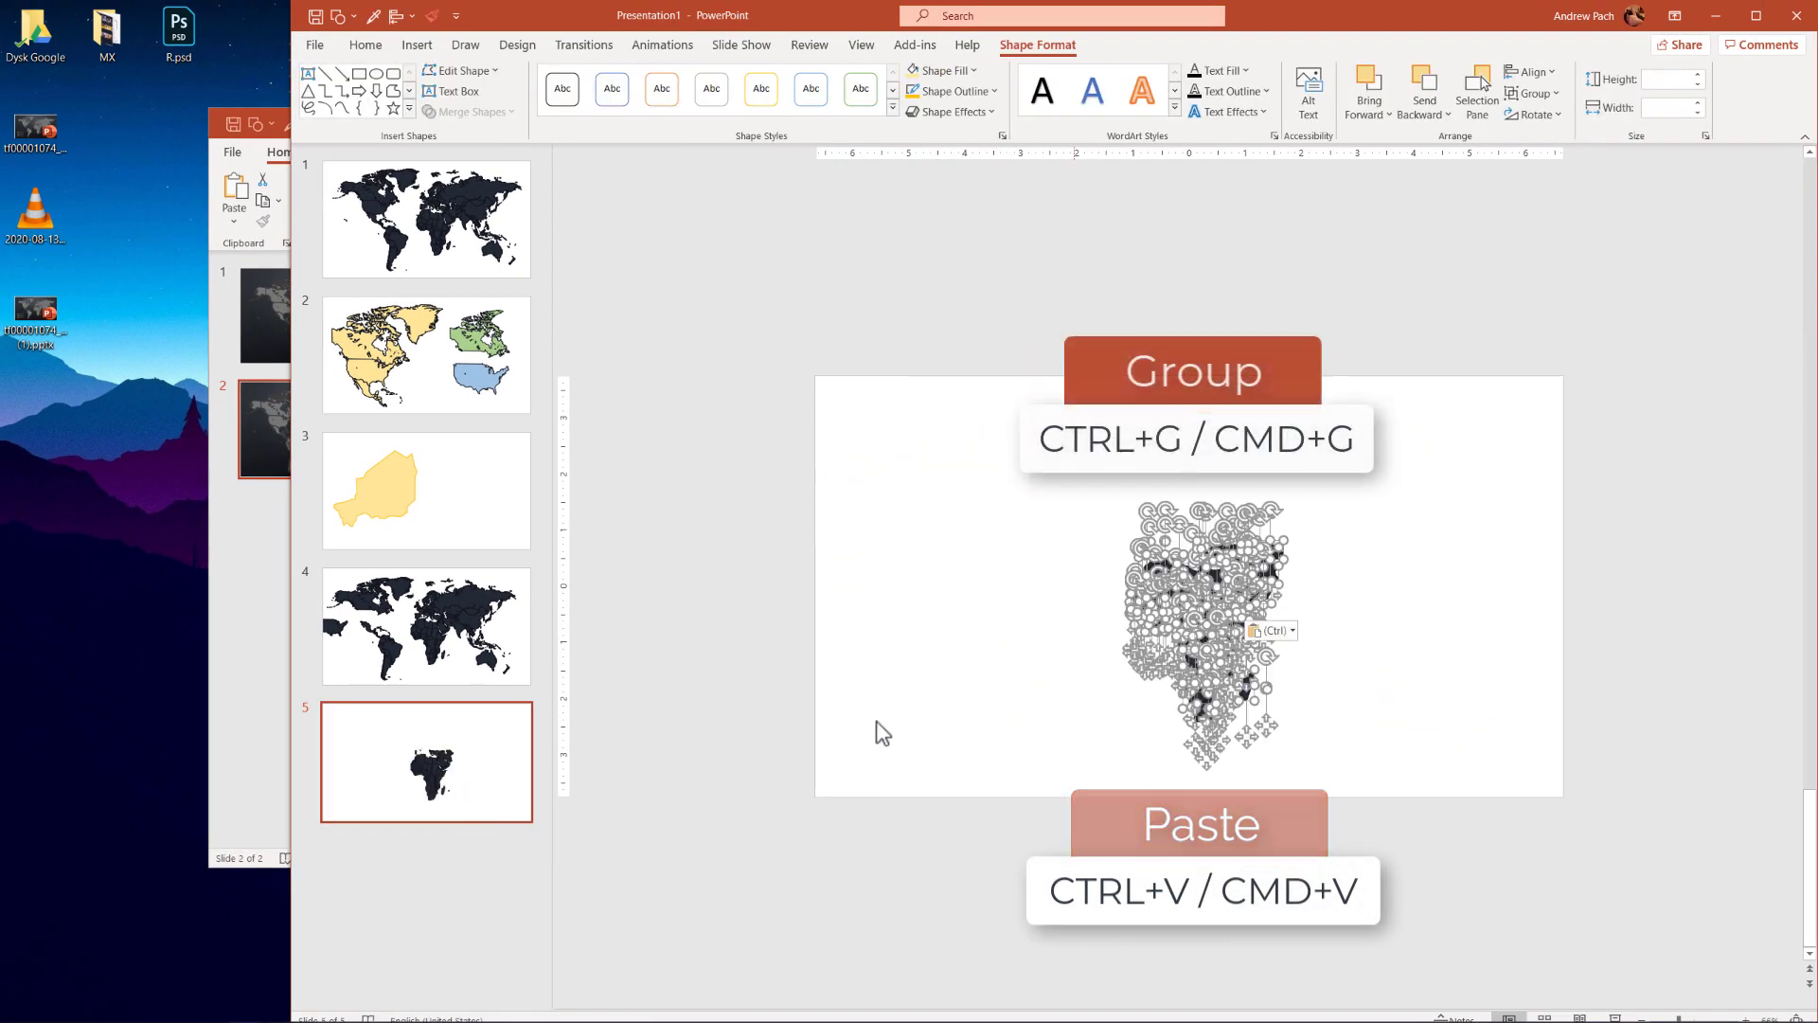
Step: Group the pasted Africa shapes into a single object with Ctrl+G
{"action": "key", "text": "ctrl+g"}
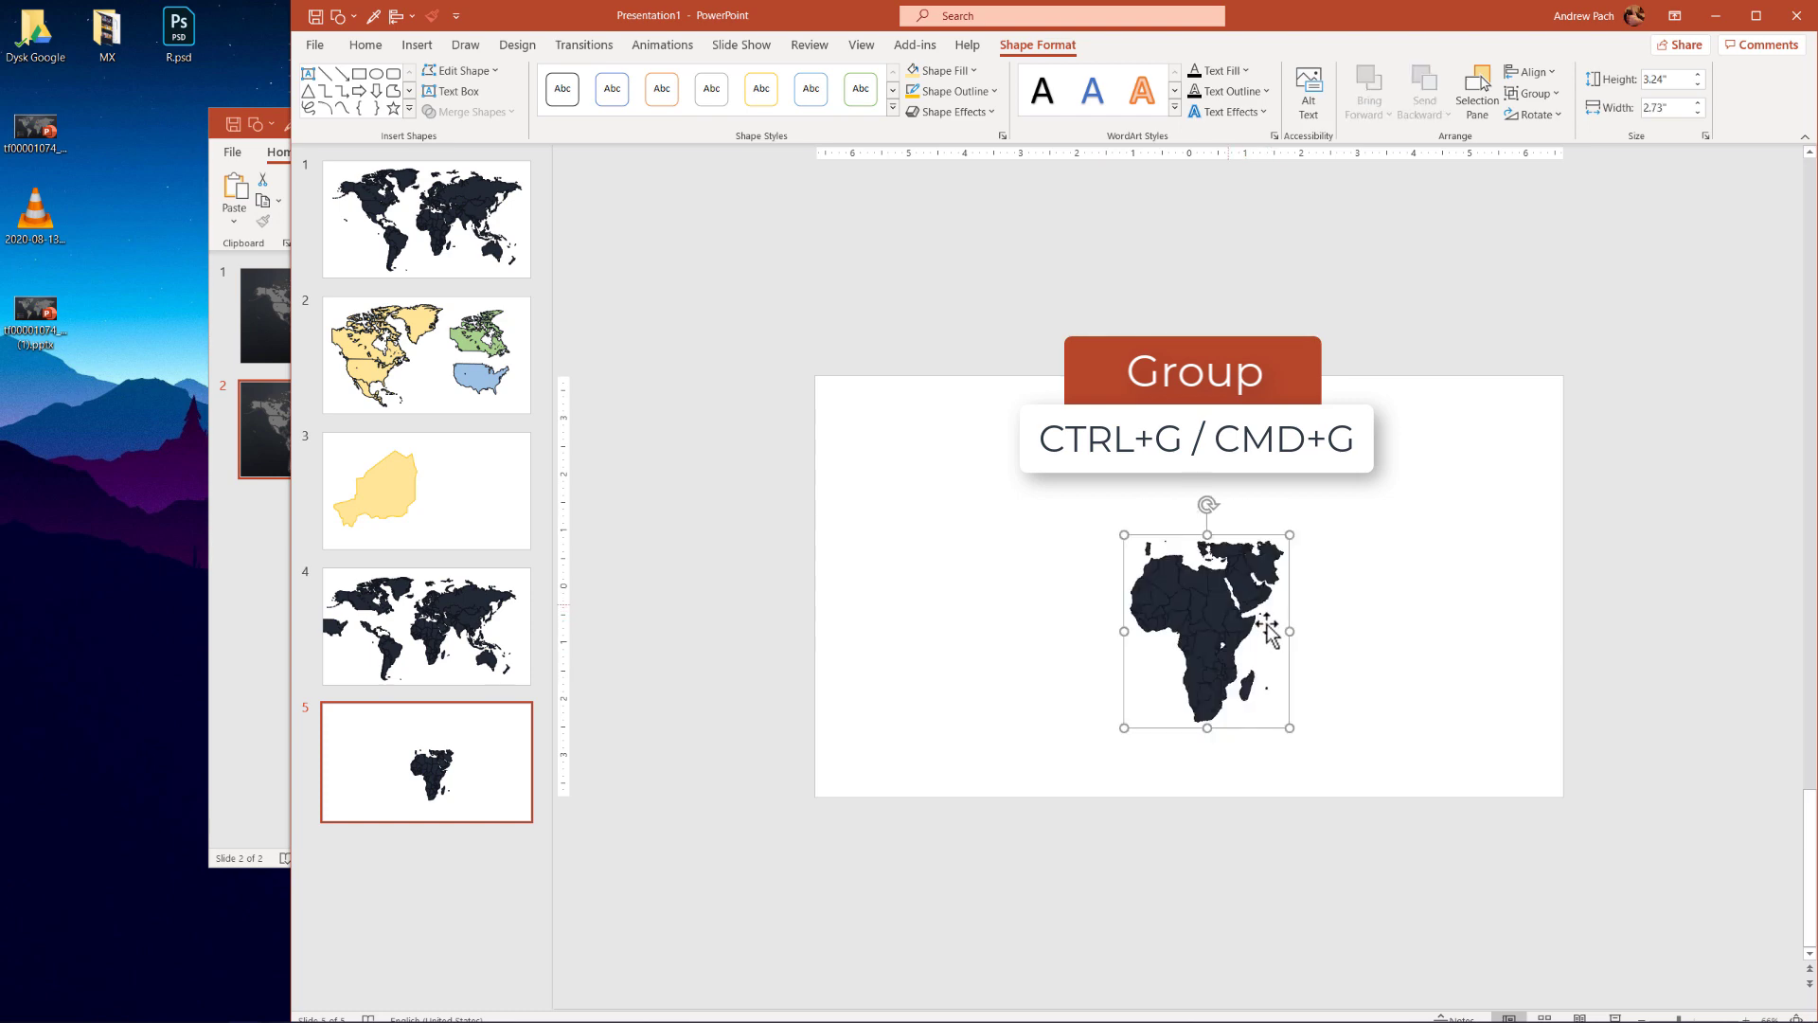
{"action": "right_click", "coordinate": [1222, 597]}
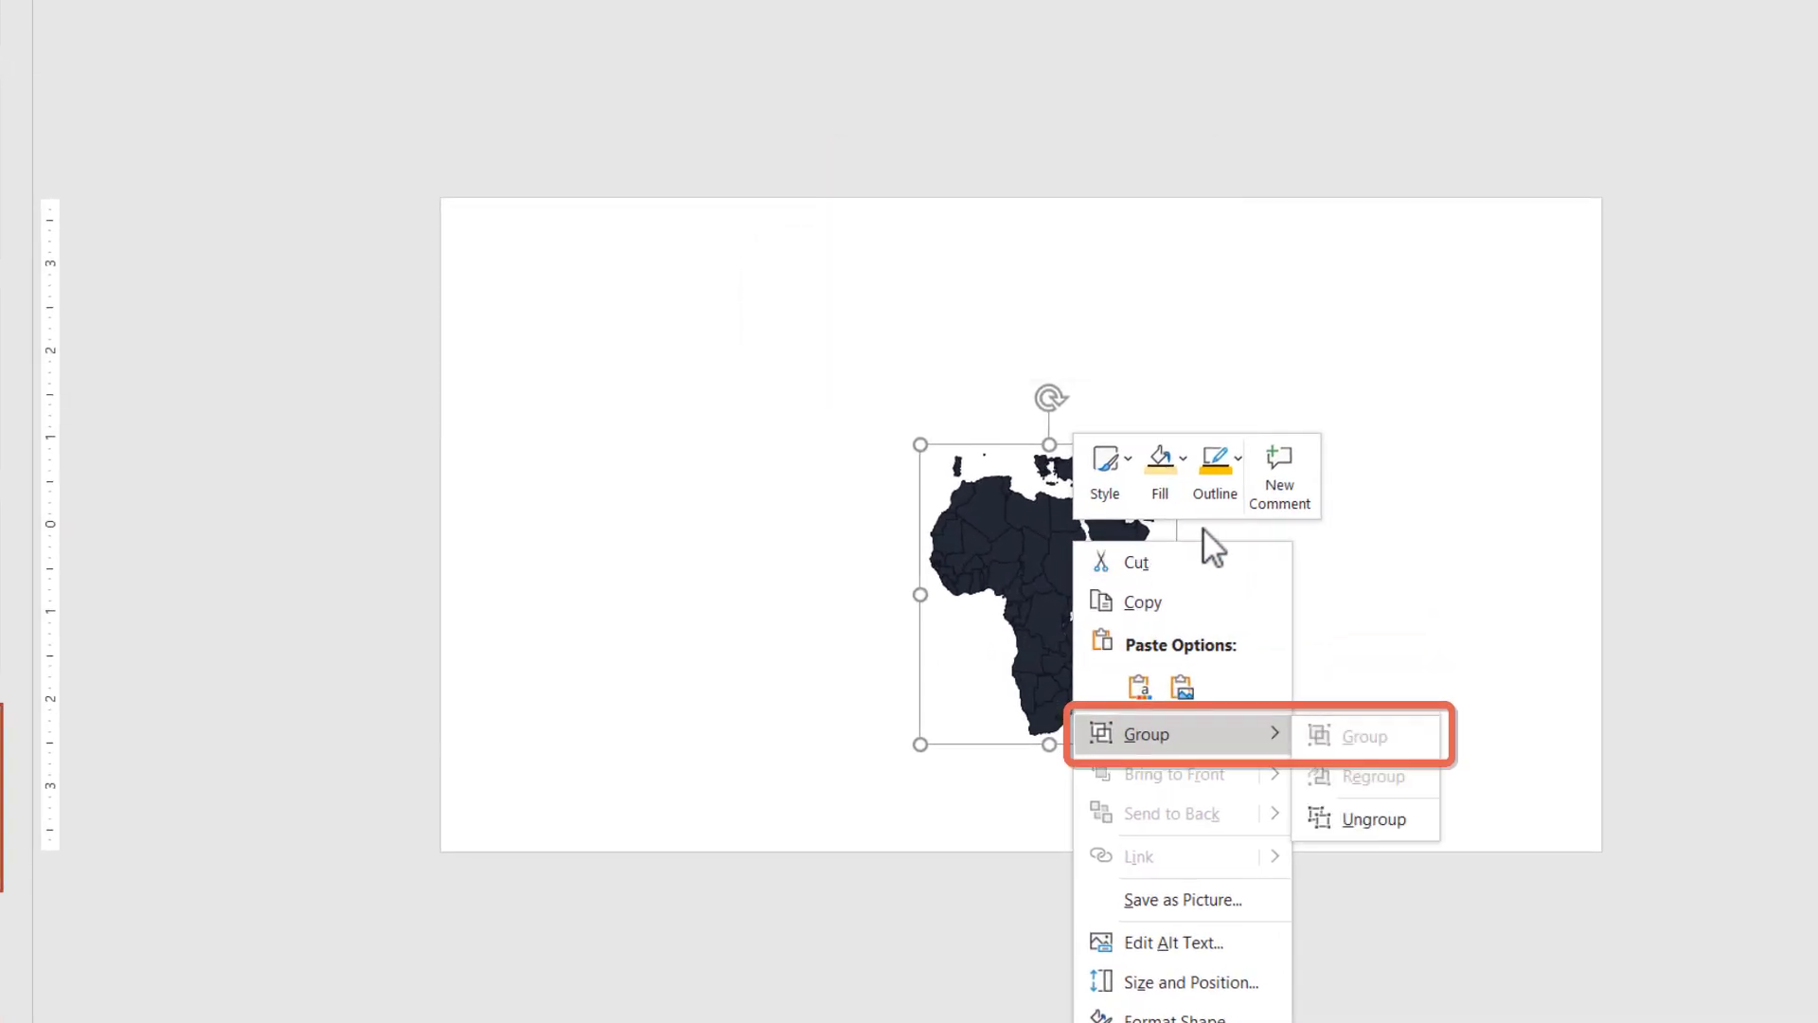
{"action": "left_click", "coordinate": [1472, 502]}
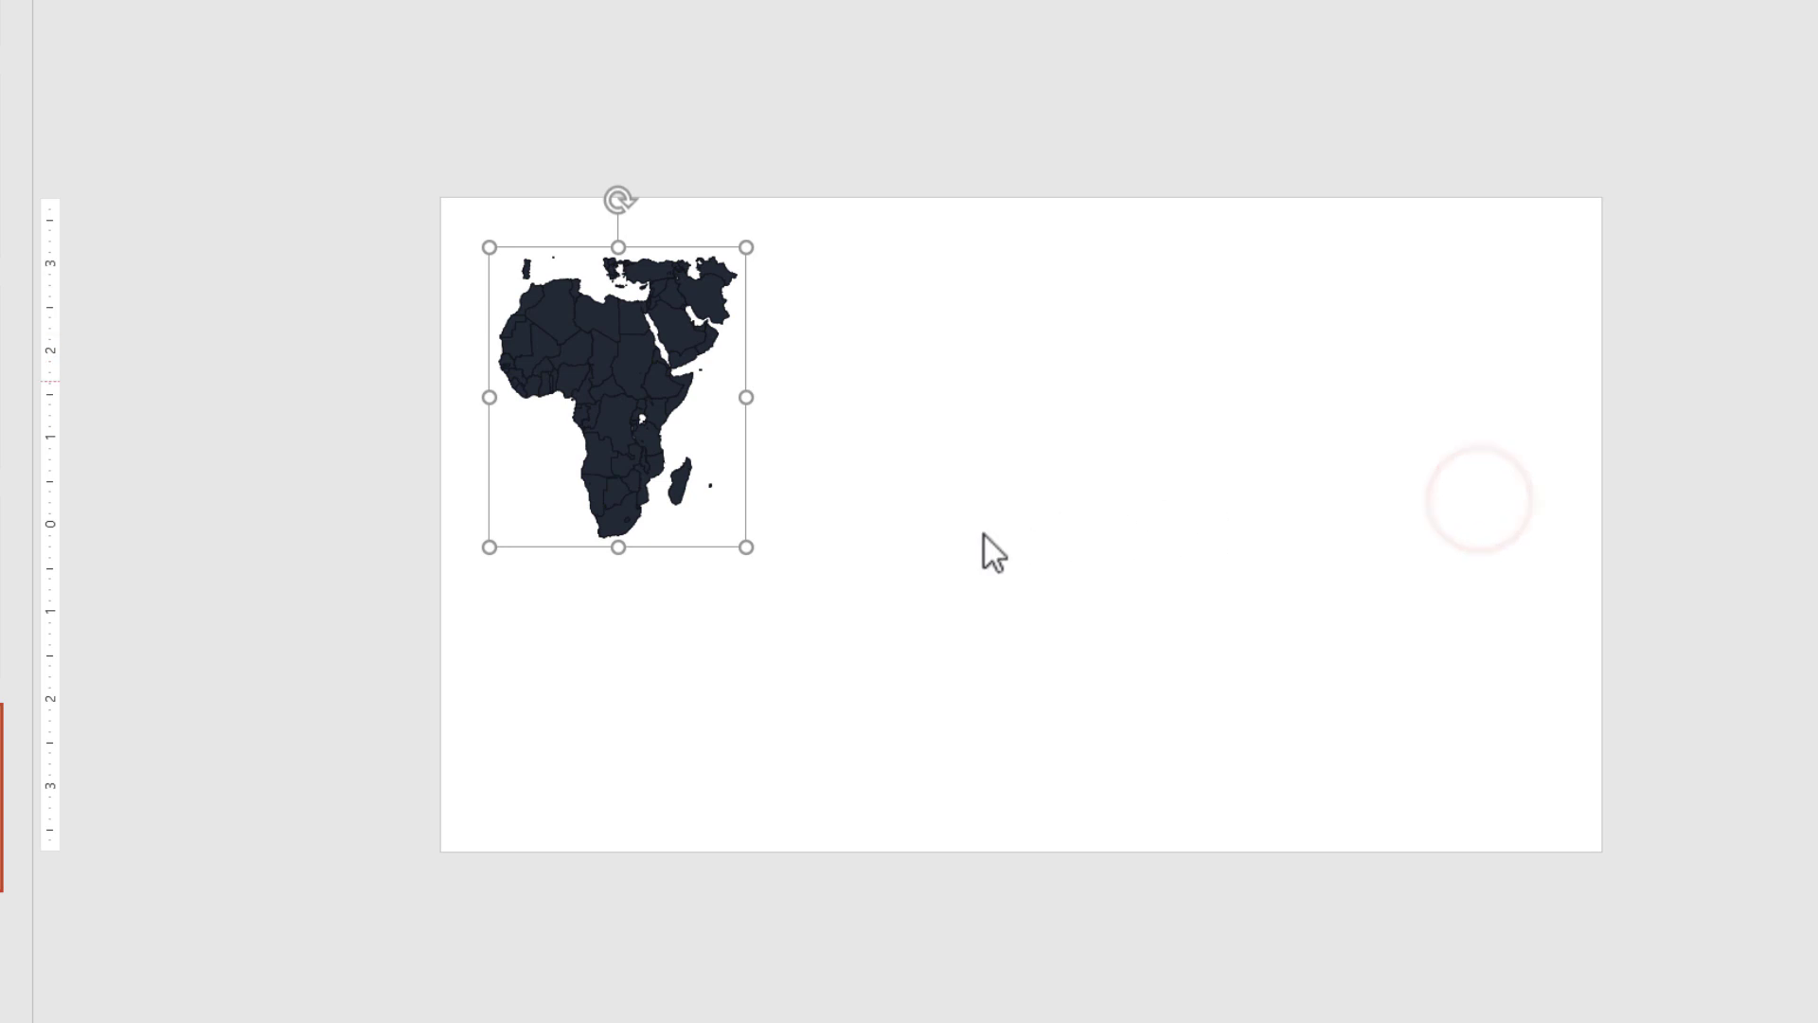
Step: Enlarge the Africa map and give it a yellow fill with matching yellow outlines
{"action": "left_click_drag", "start_coordinate": [748, 549], "coordinate": [993, 771]}
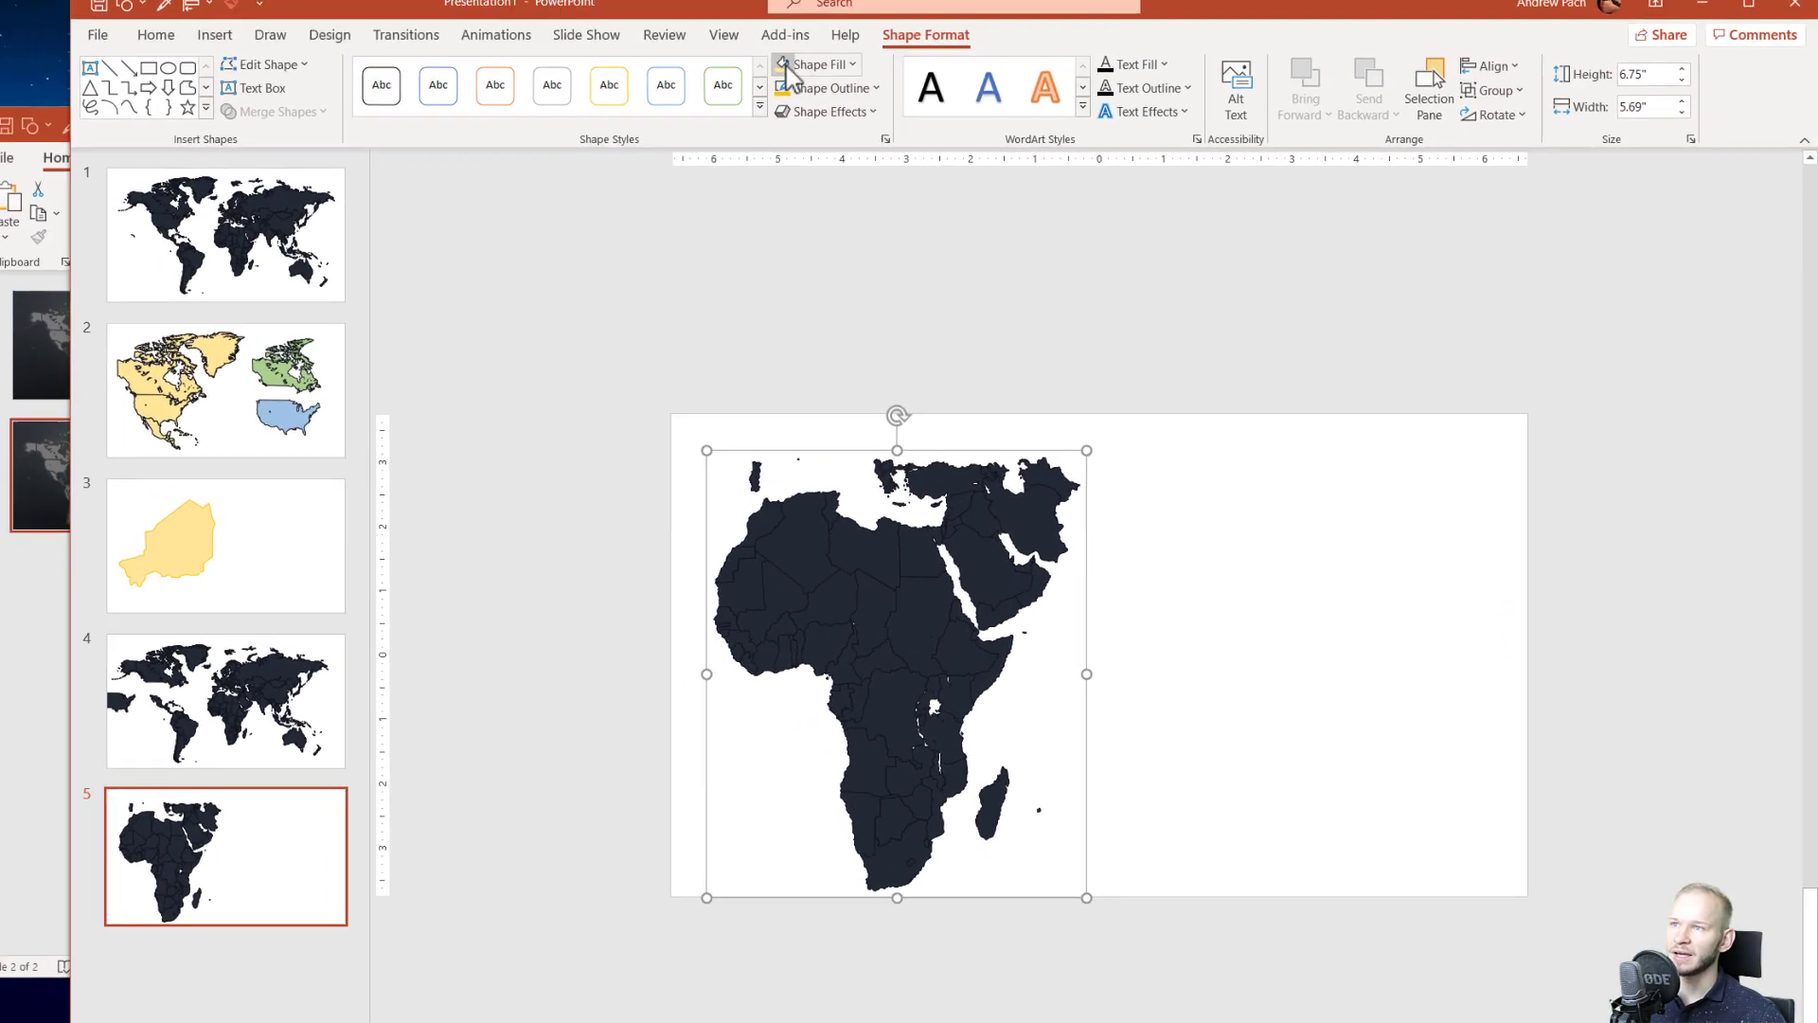
{"action": "left_click", "coordinate": [787, 68]}
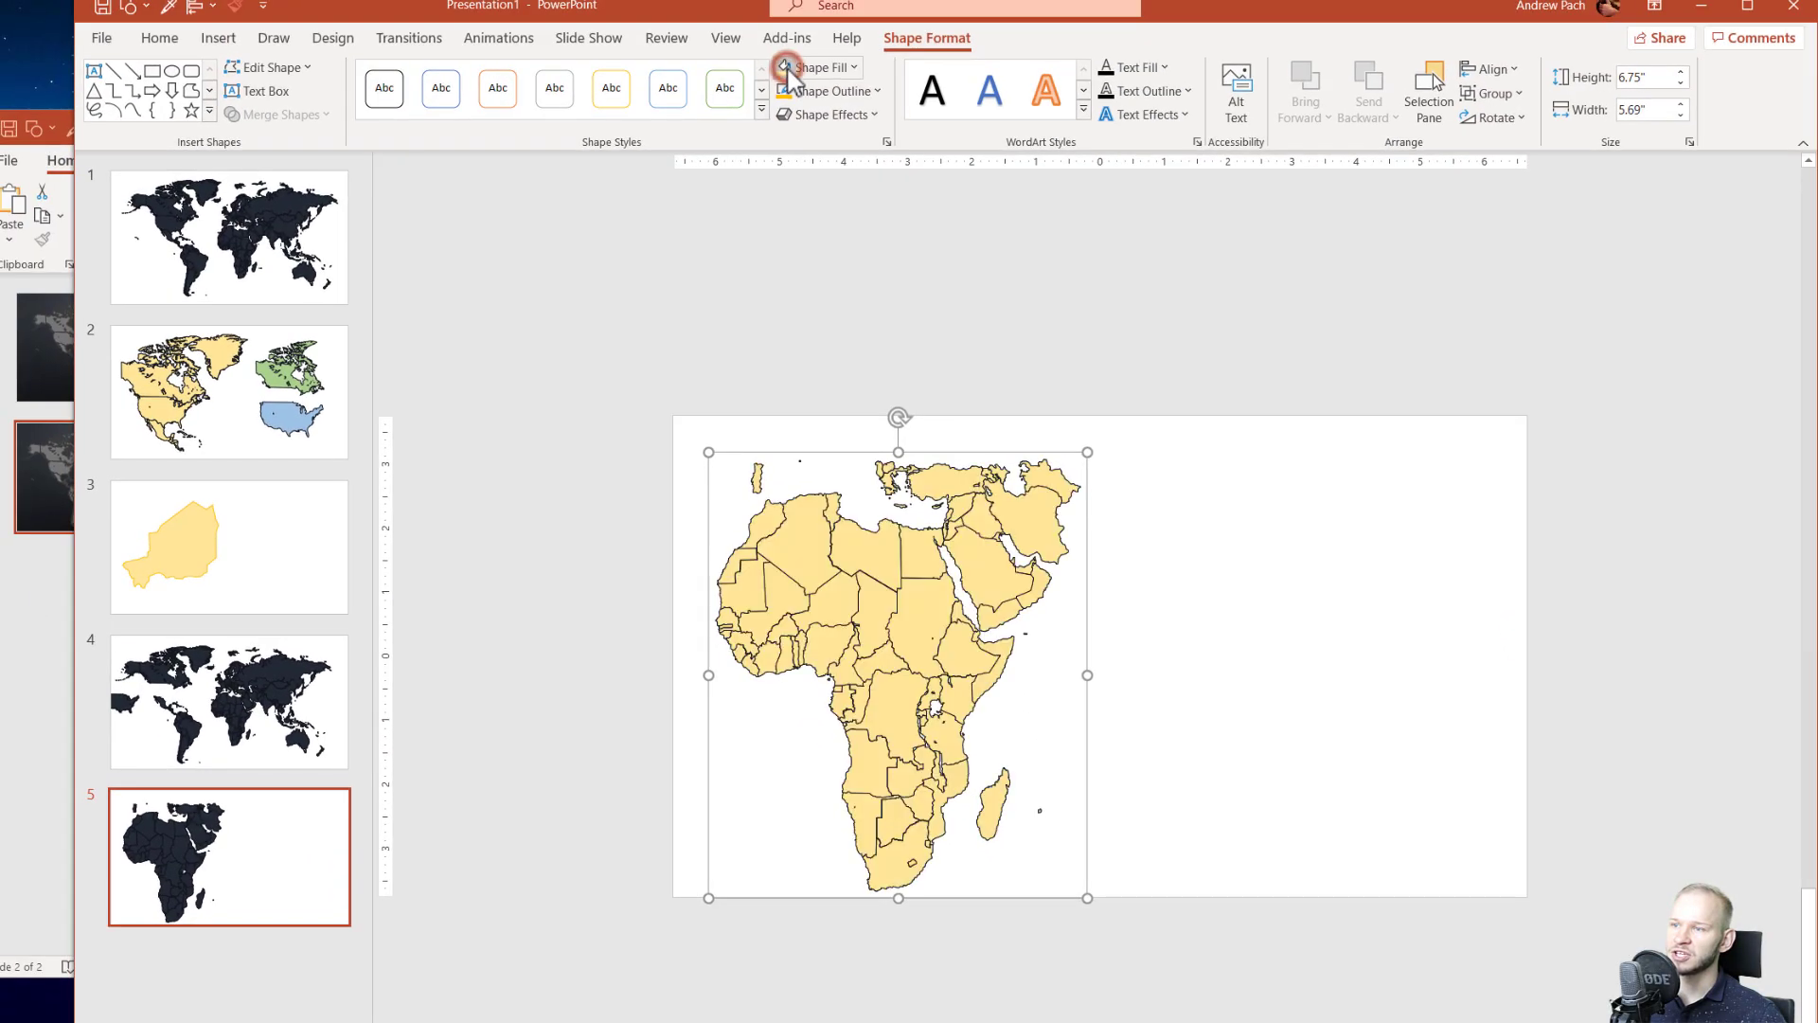
{"action": "left_click", "coordinate": [785, 90]}
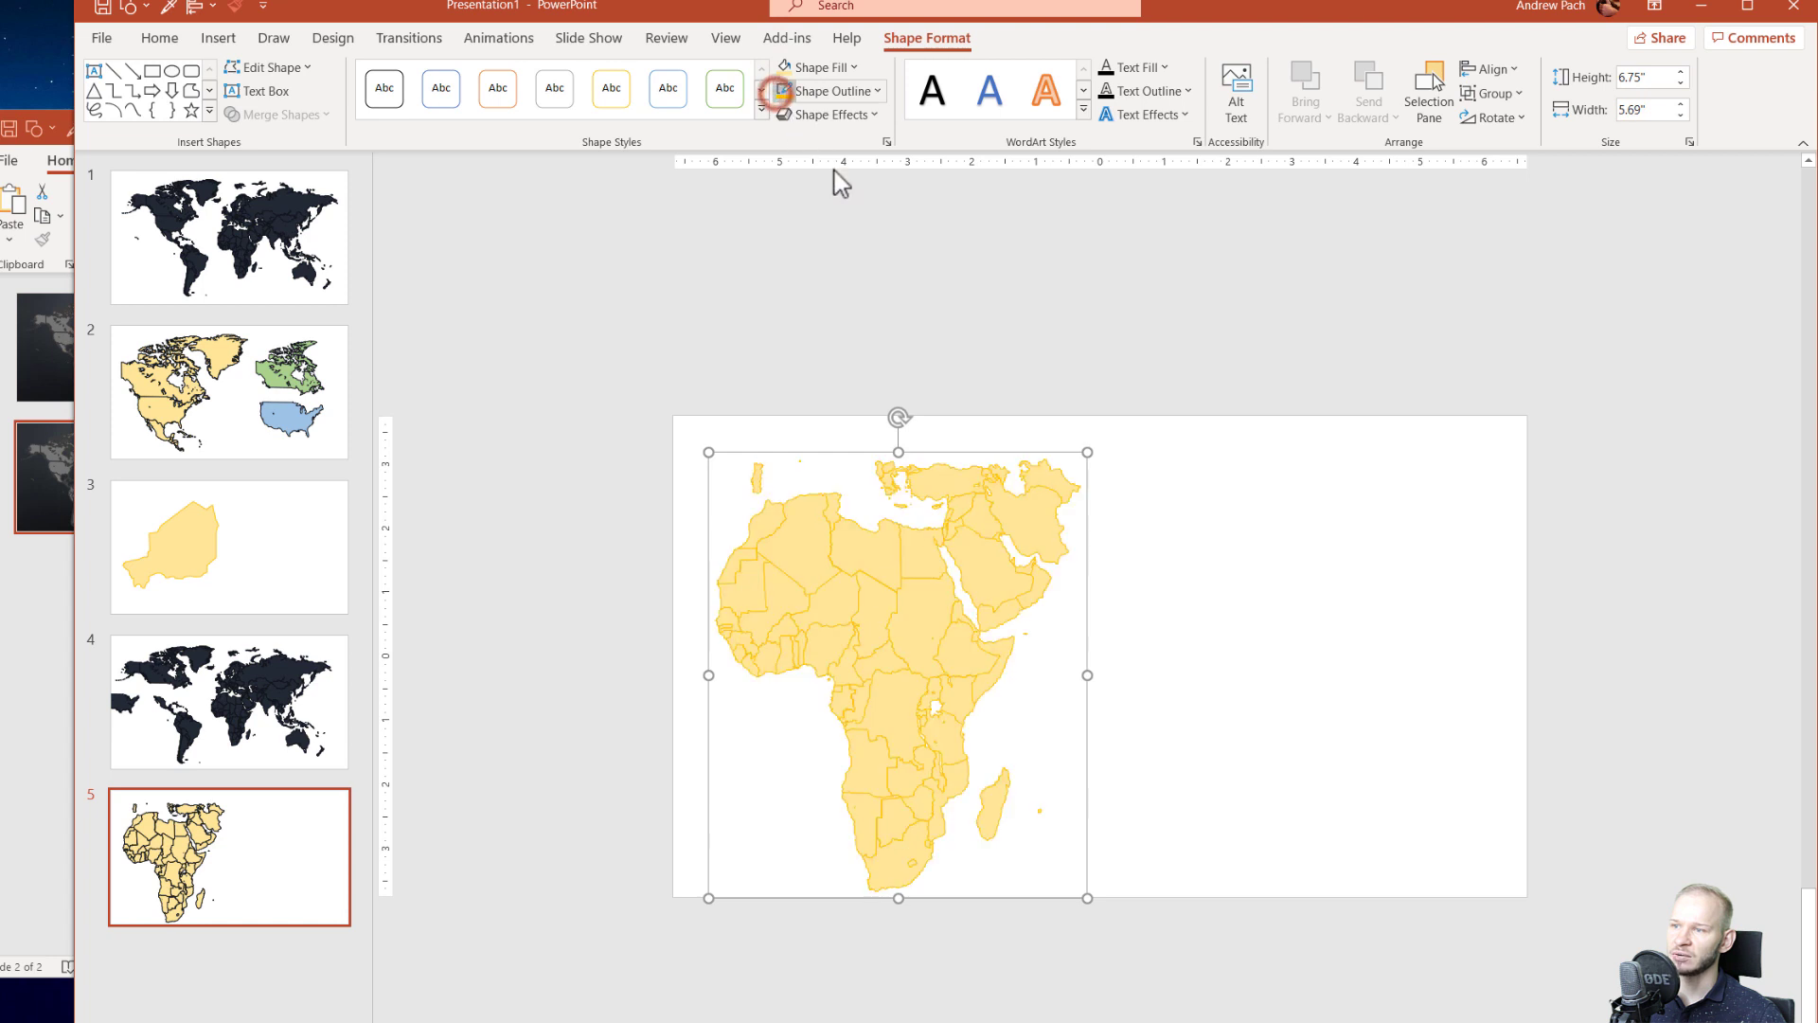
{"action": "left_click", "coordinate": [1183, 626]}
Step: Drag one northeast African country out to the right, maximize PowerPoint, and return to slide 1
{"action": "left_click", "coordinate": [948, 607]}
{"action": "left_click_drag", "start_coordinate": [932, 611], "coordinate": [1087, 617]}
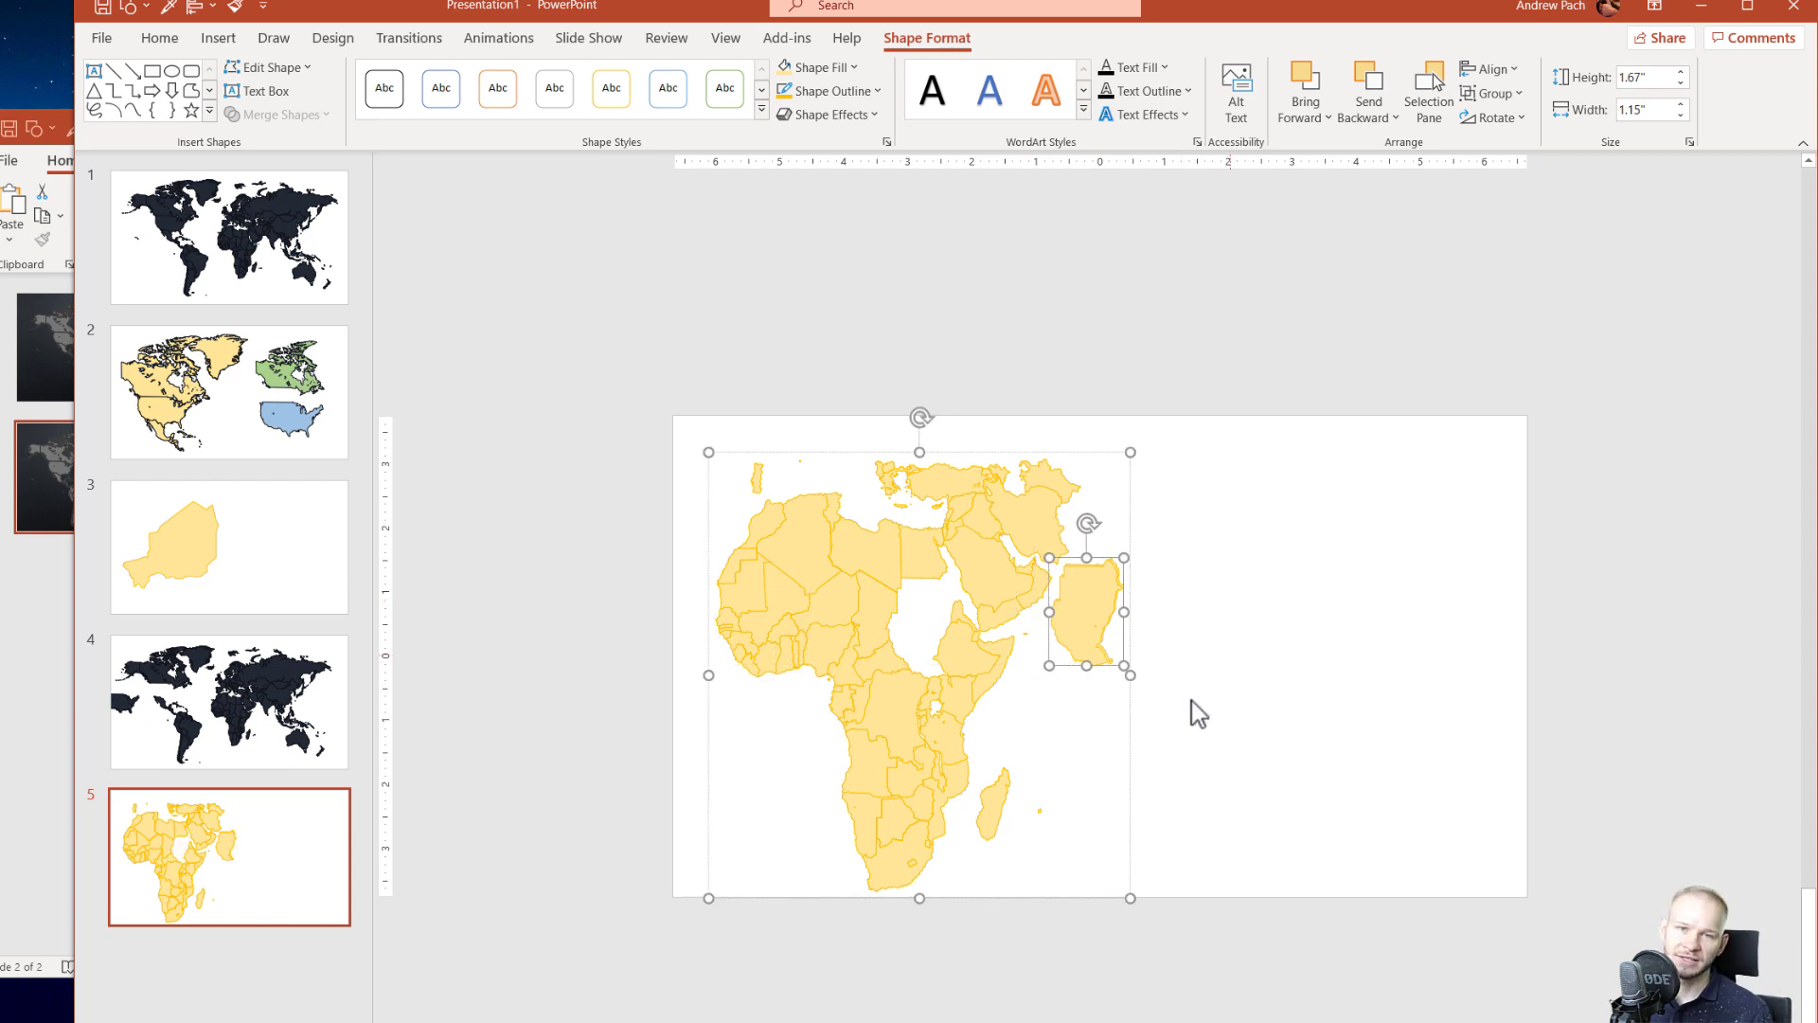
{"action": "left_click", "coordinate": [1747, 8]}
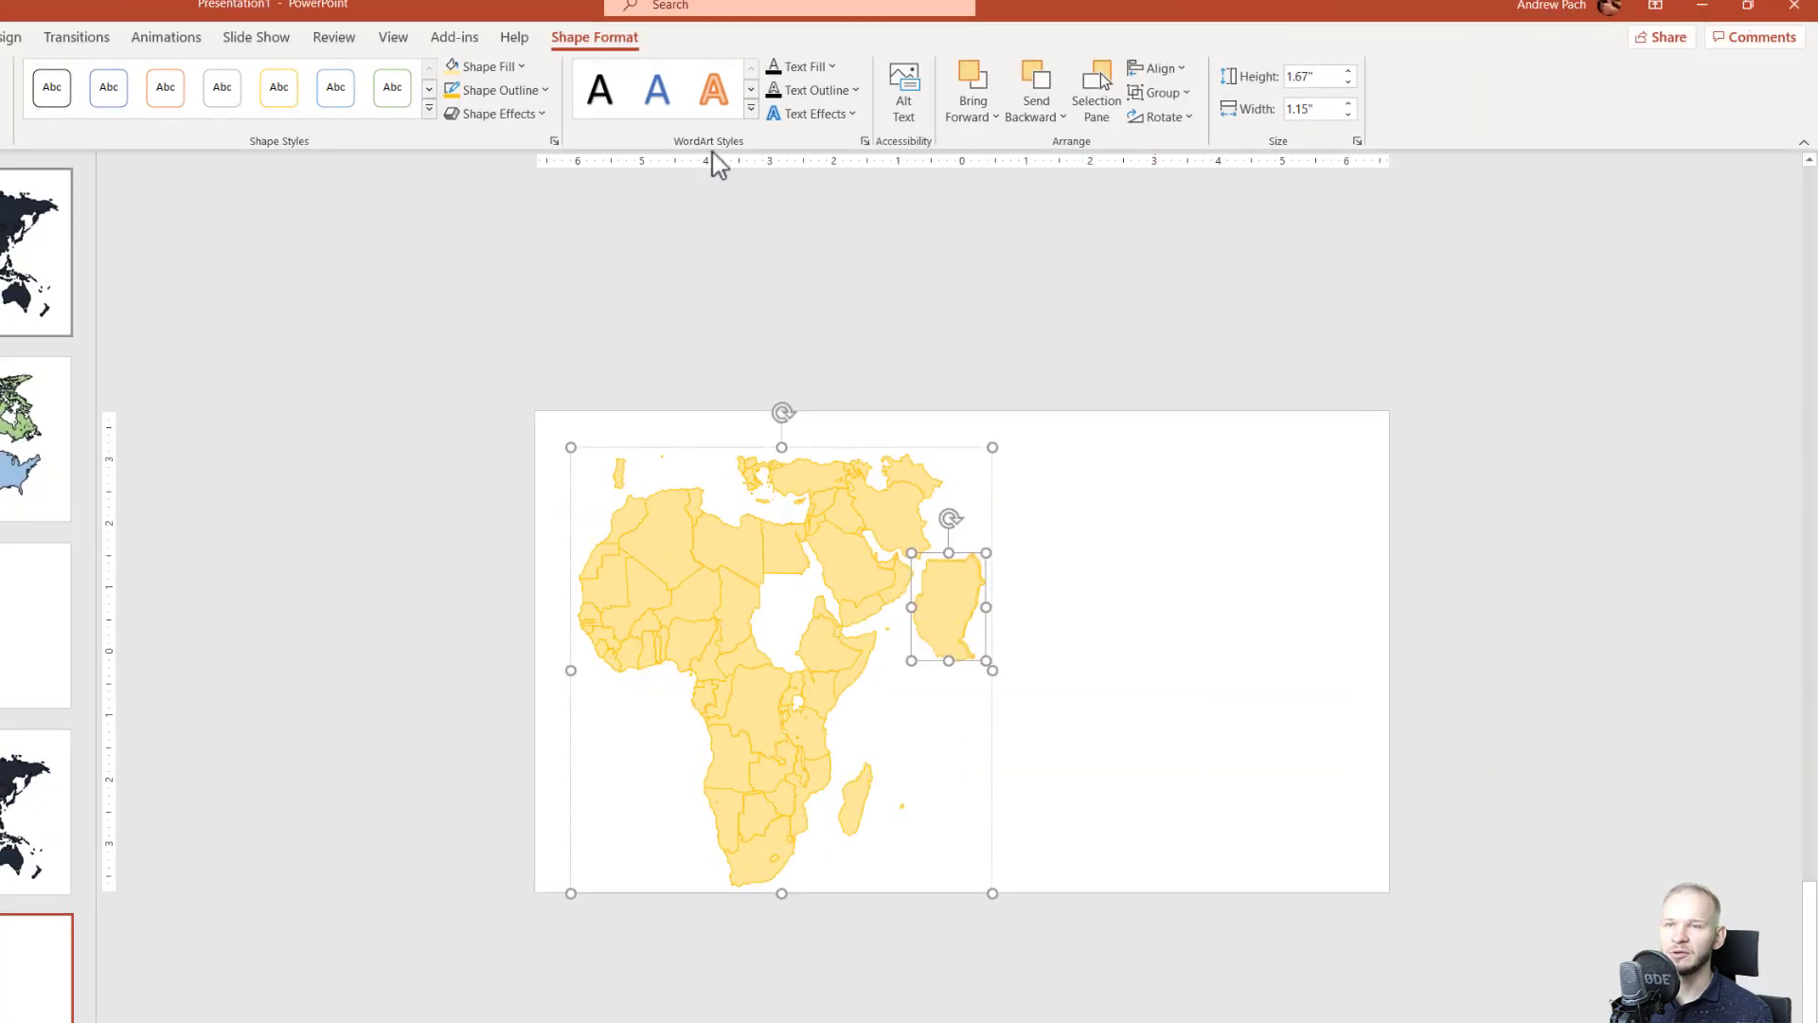
{"action": "left_click", "coordinate": [36, 250]}
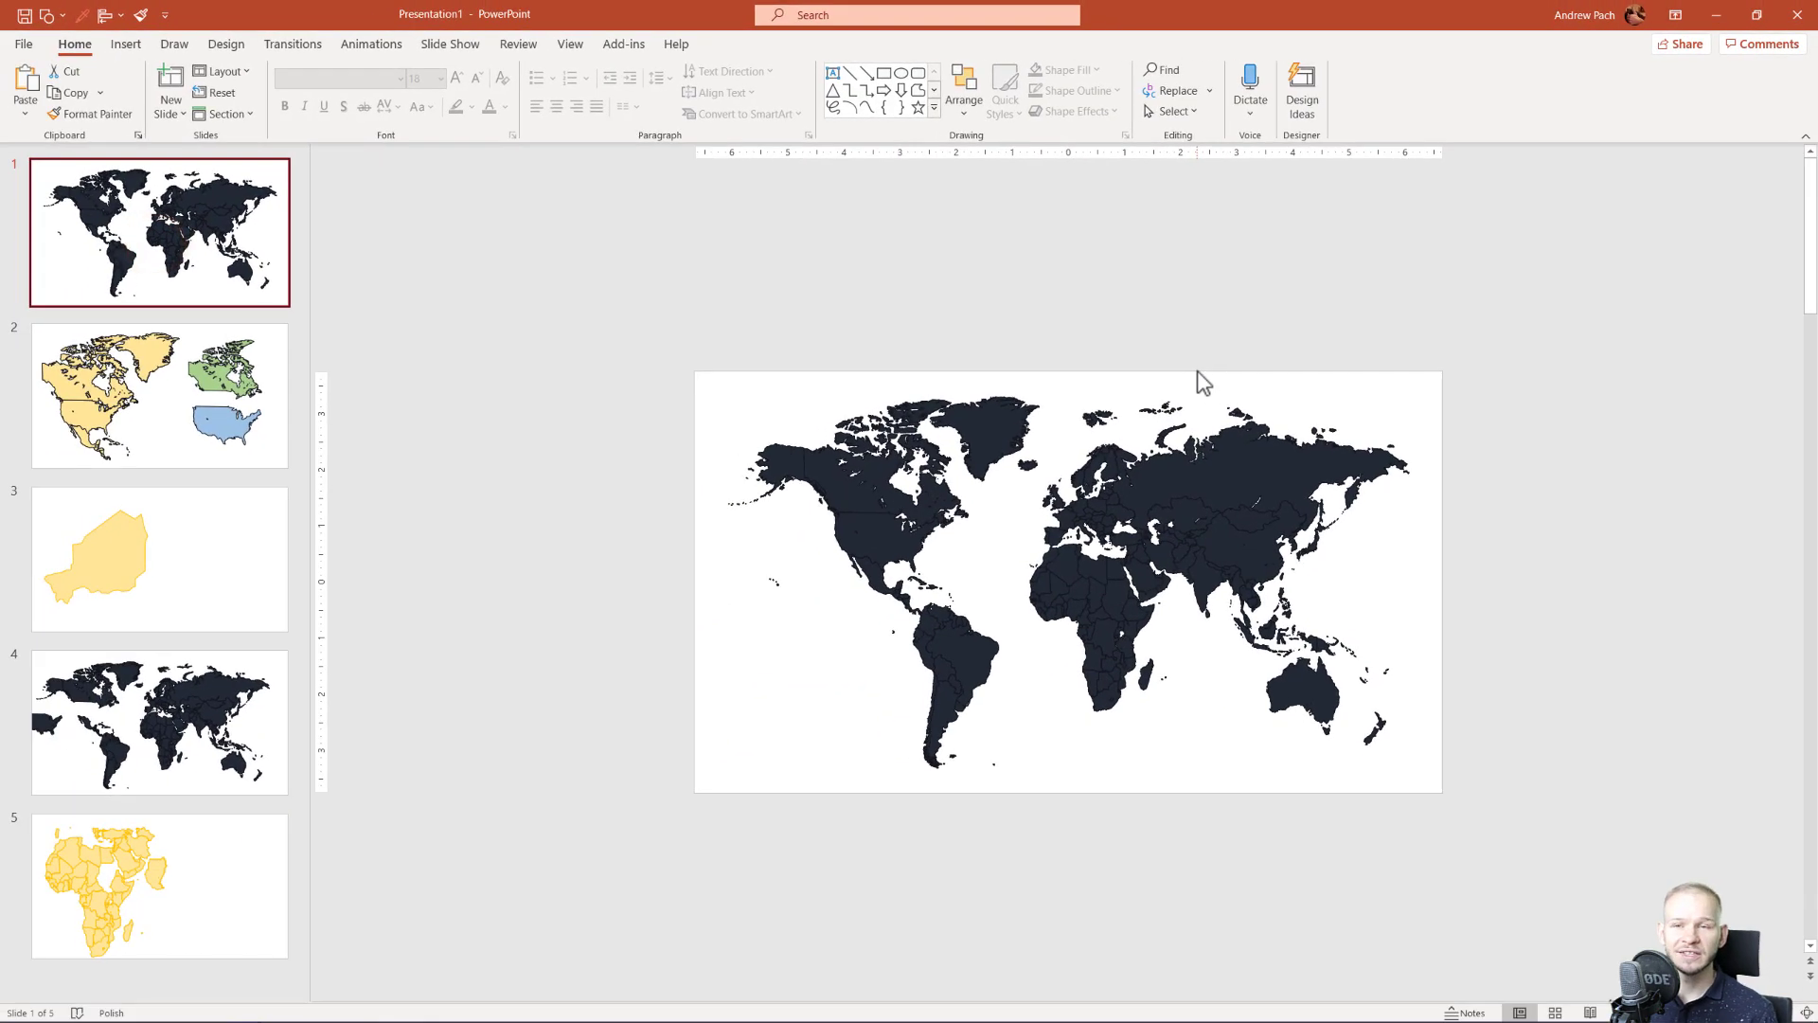